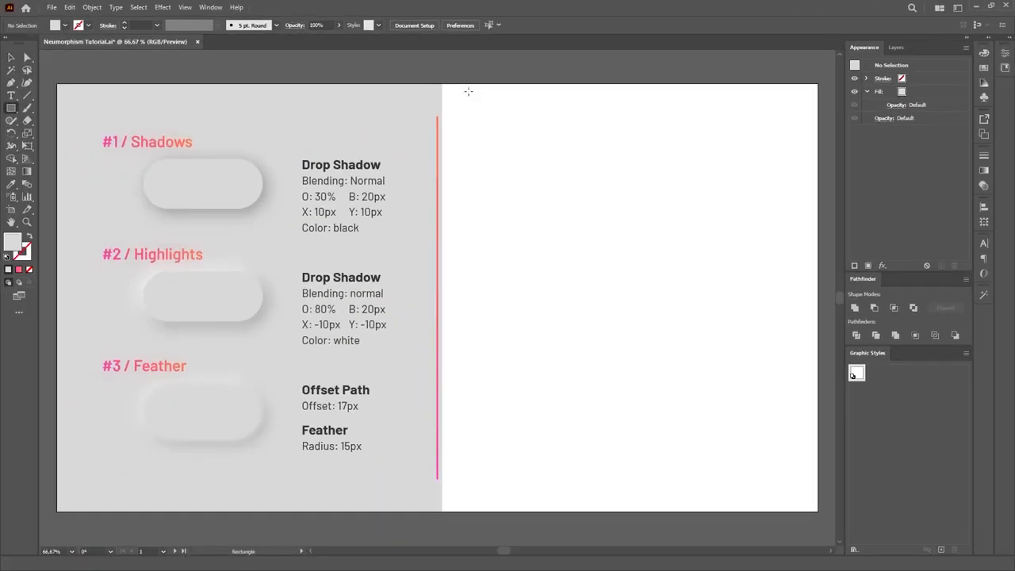
- Draw a grey background rectangle about 948 × 1080 px over the artboard's blank white area and lock it
left_click_drag(443, 84, 818, 511)
key("v")
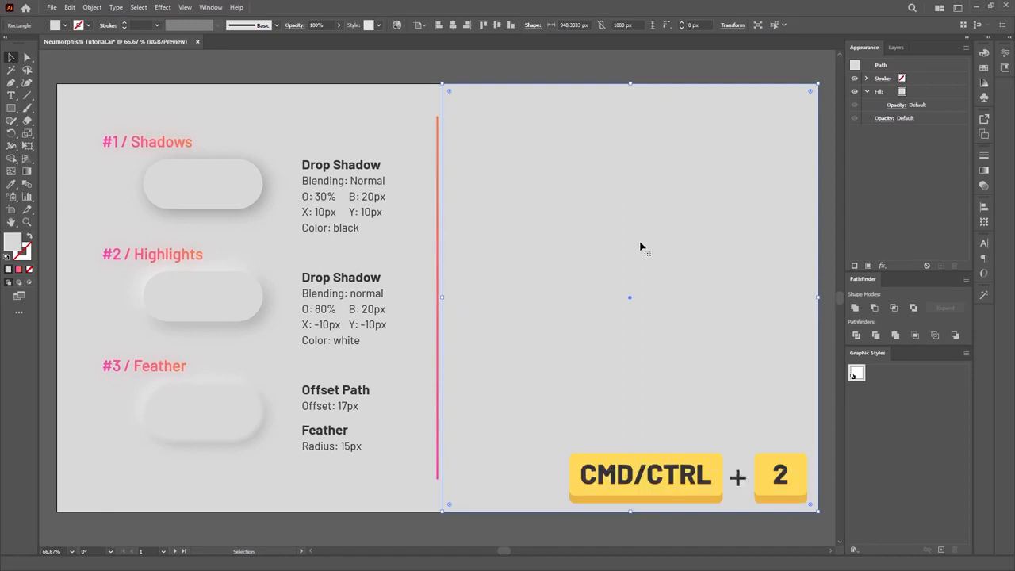
key("ctrl+2")
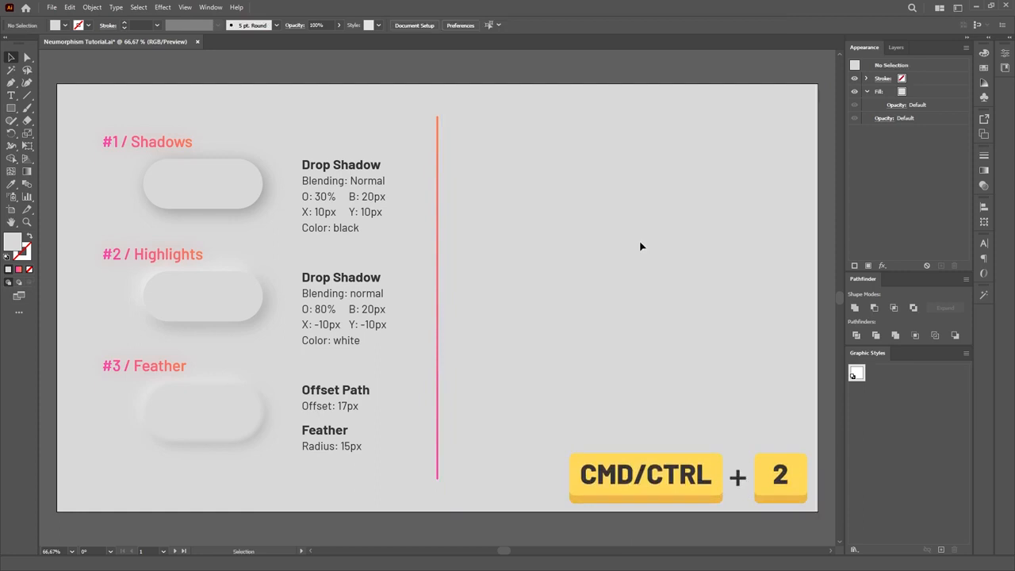
- Draw a rectangle about 399 × 129 px on the empty half of the artboard and fully round its corners into a pill
key("m")
left_click_drag(560, 154, 717, 205)
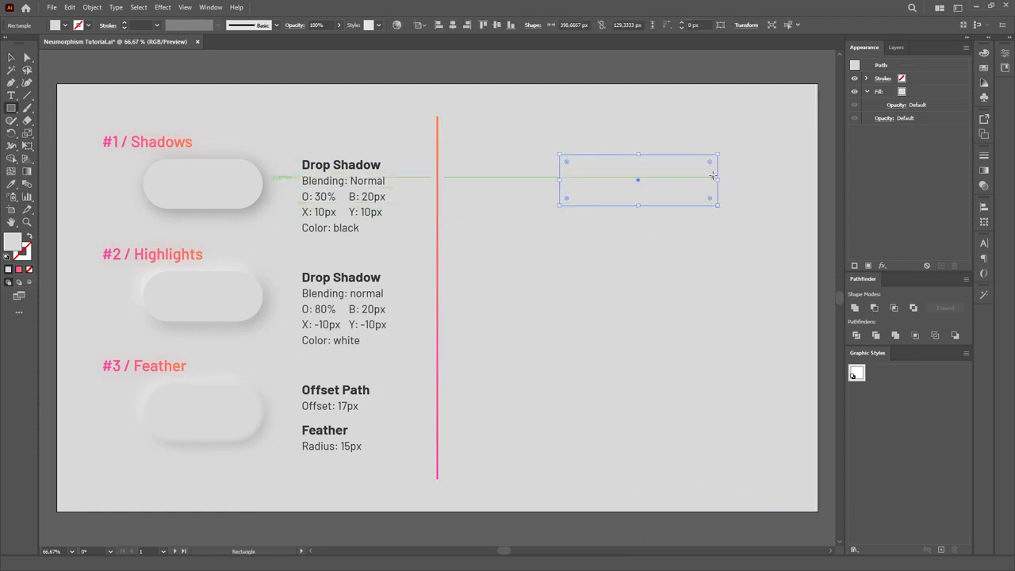
key("v")
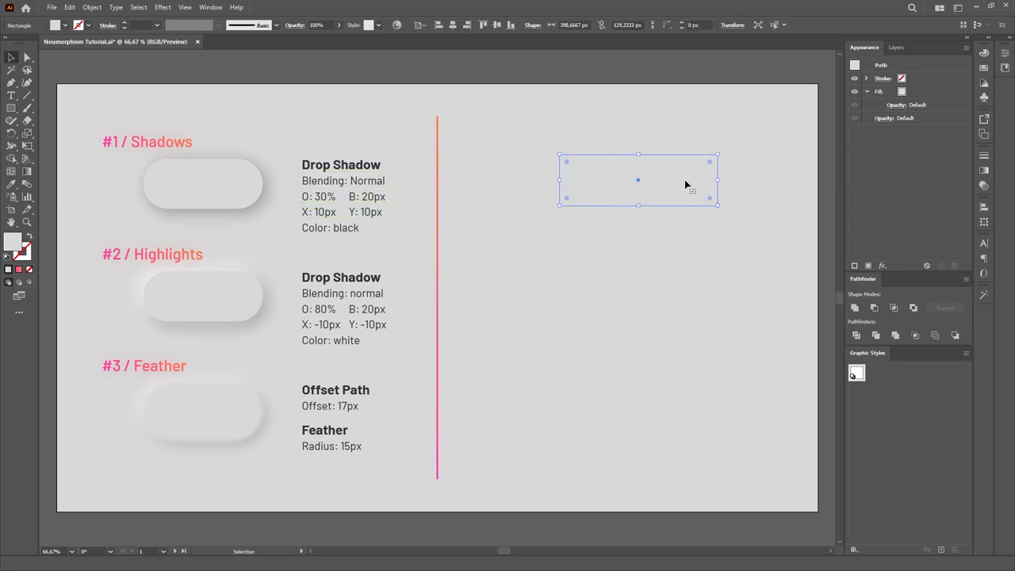
left_click_drag(711, 163, 679, 207)
- Apply a Drop Shadow to the pill's fill in Normal mode with 30% opacity, 10 px X and Y offsets and 20 px blur
left_click(891, 93)
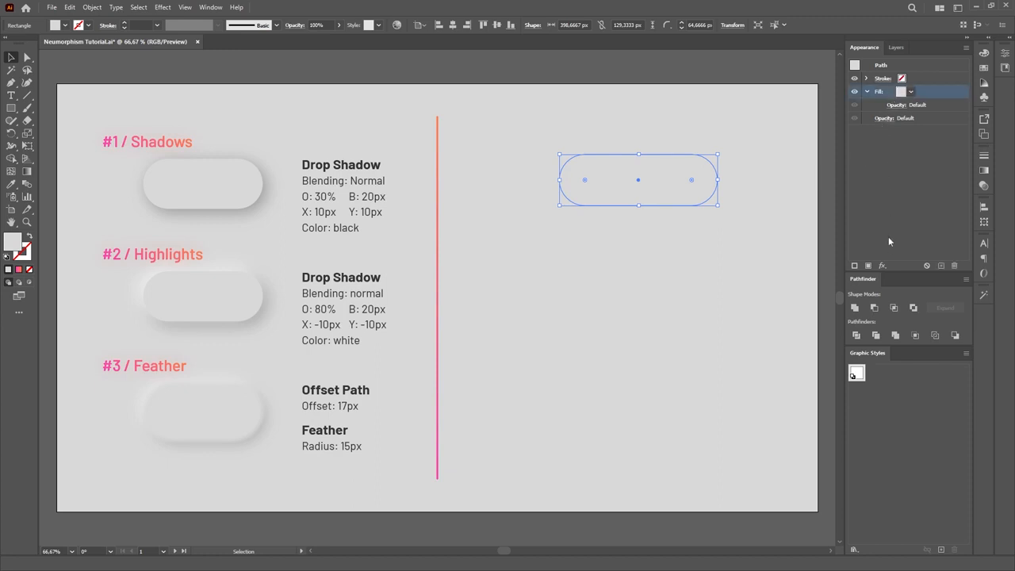
left_click(883, 266)
mouse_move(903, 383)
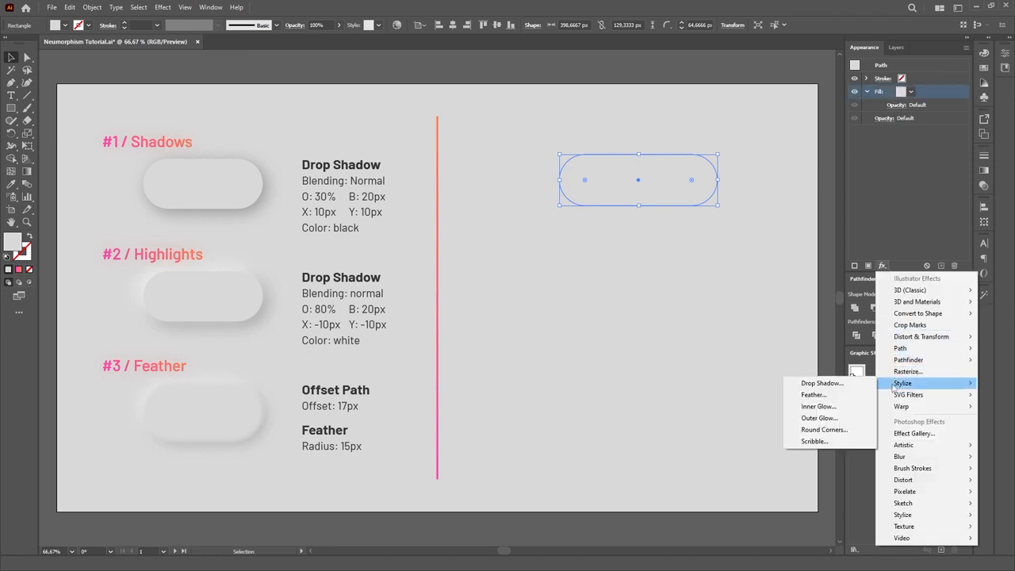
left_click(858, 387)
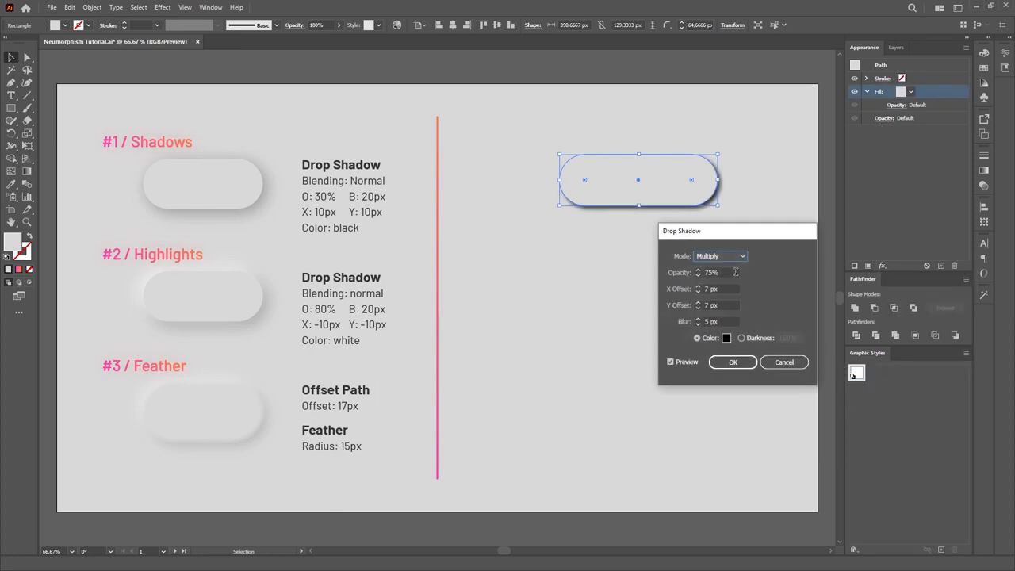
left_click(729, 257)
left_click(708, 276)
key("Tab")
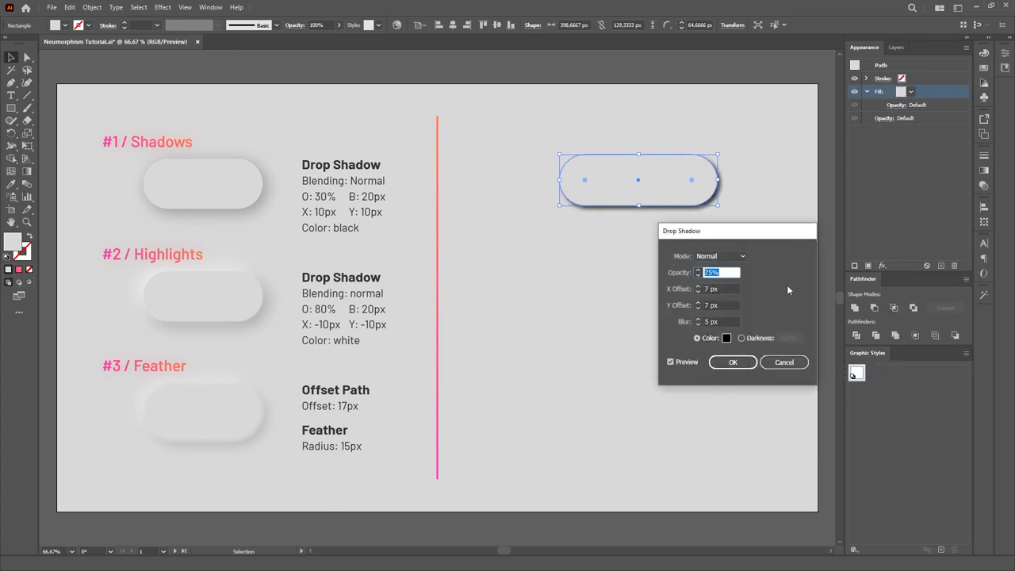
type("30")
key("Tab")
type("10")
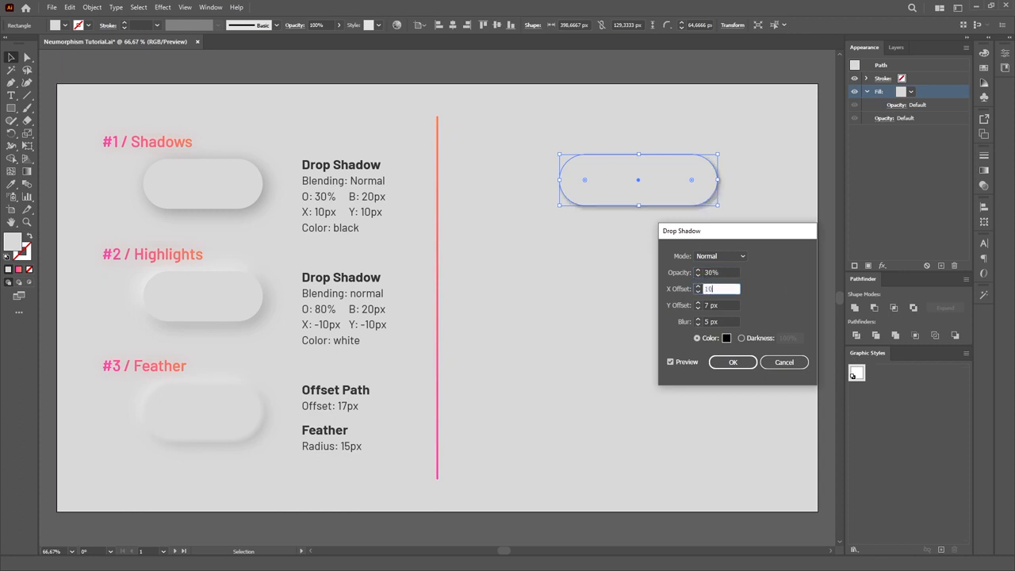
key("Tab")
type("10")
key("Tab")
type("20")
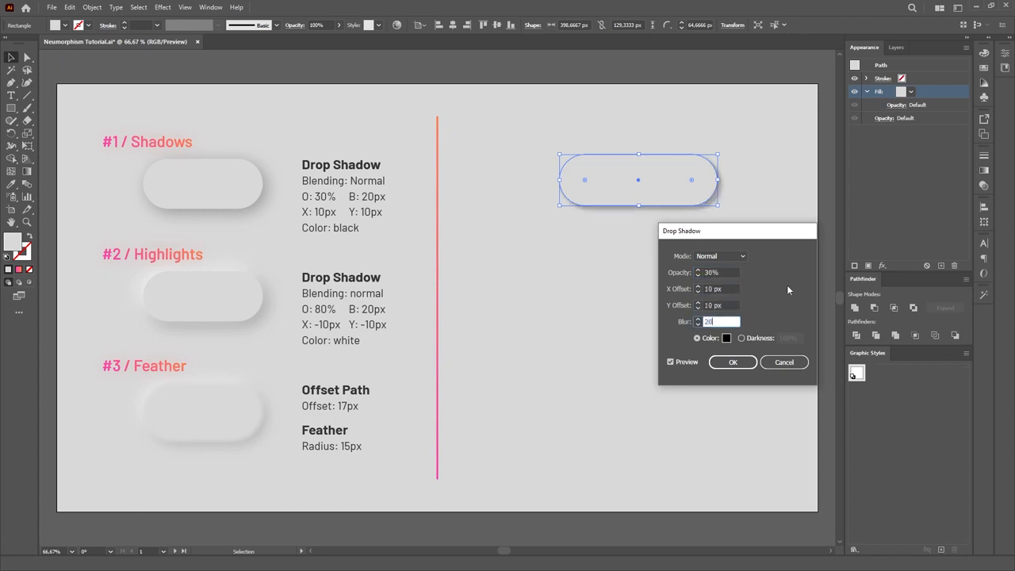
left_click(737, 363)
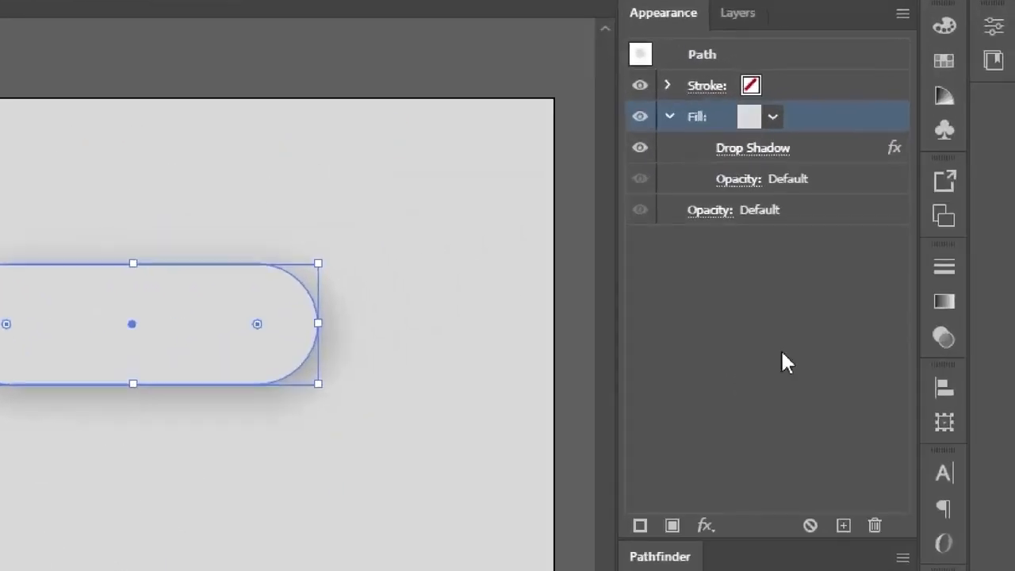
- Examine how the Drop Shadow effect is nested under the pill's fill in its appearance
left_click(915, 192)
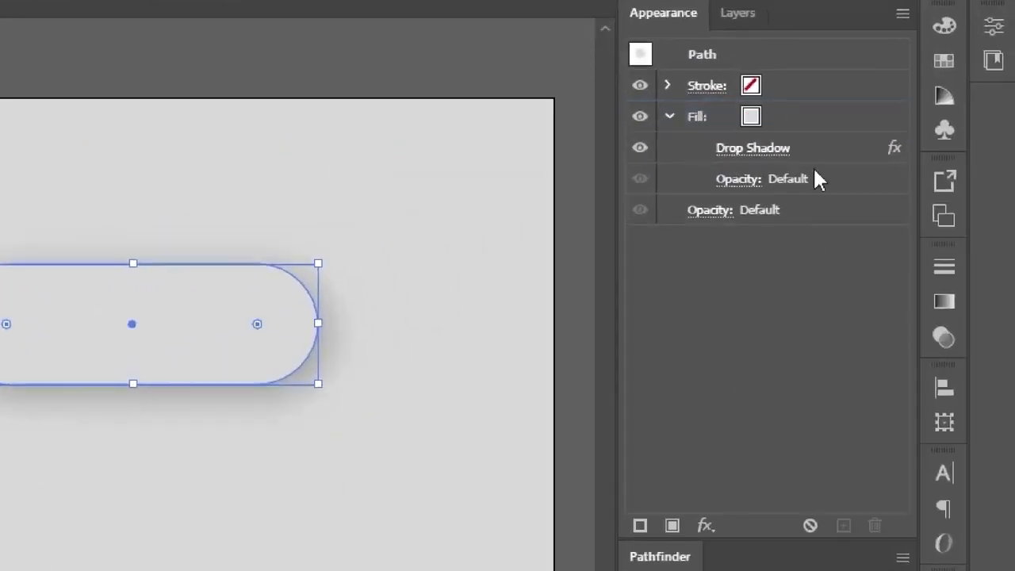
left_click(811, 115)
left_click(669, 116)
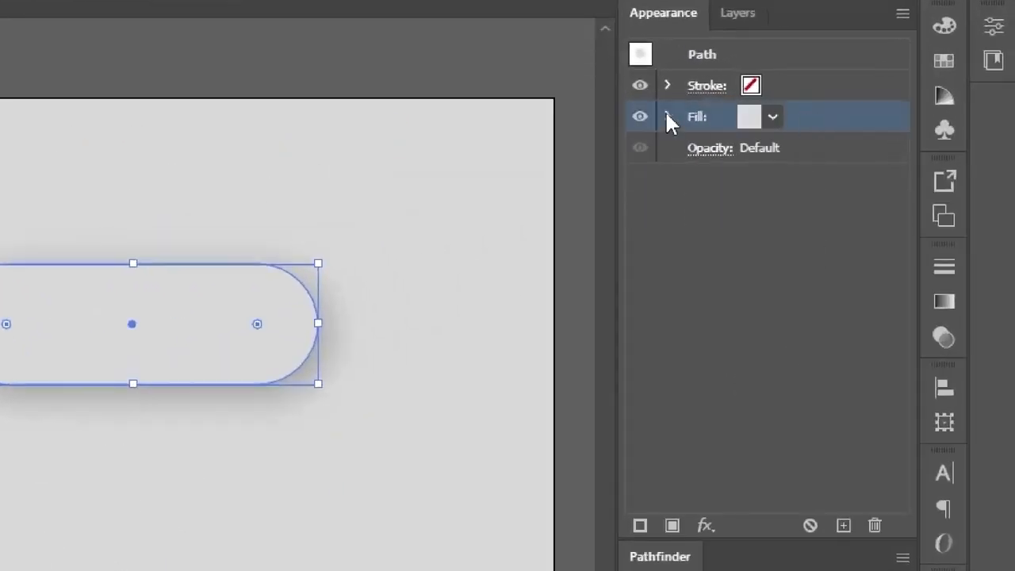
left_click(669, 116)
left_click(668, 117)
left_click(669, 117)
left_click(833, 149)
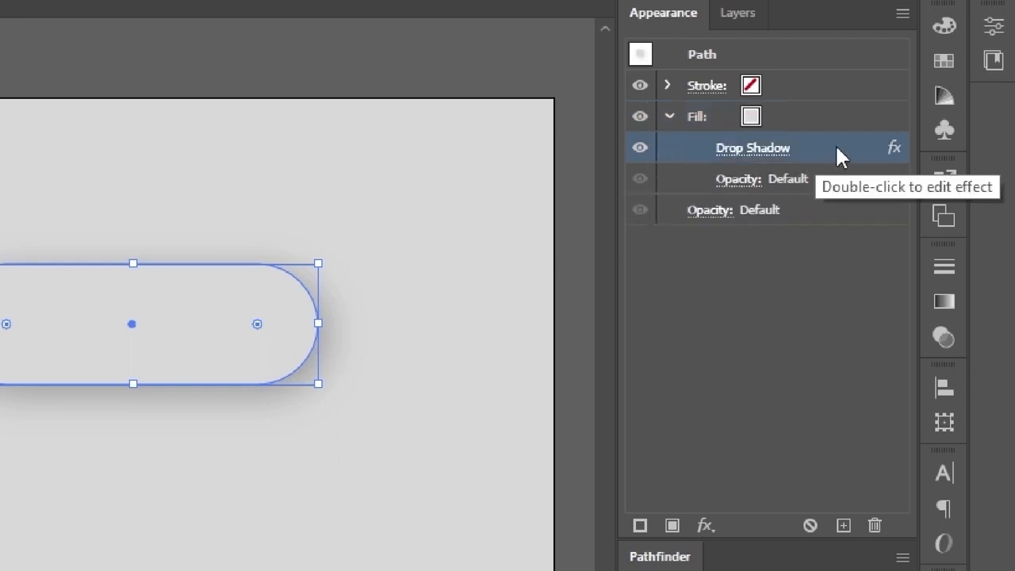
left_click(669, 117)
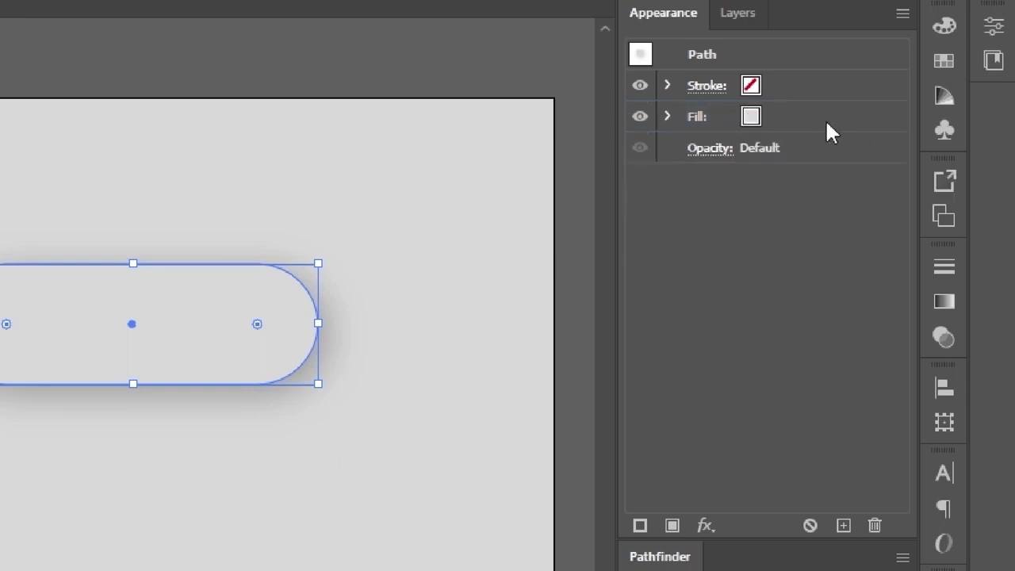
- Duplicate the pill's fill together with its shadow and select the upper copy
left_click(827, 119)
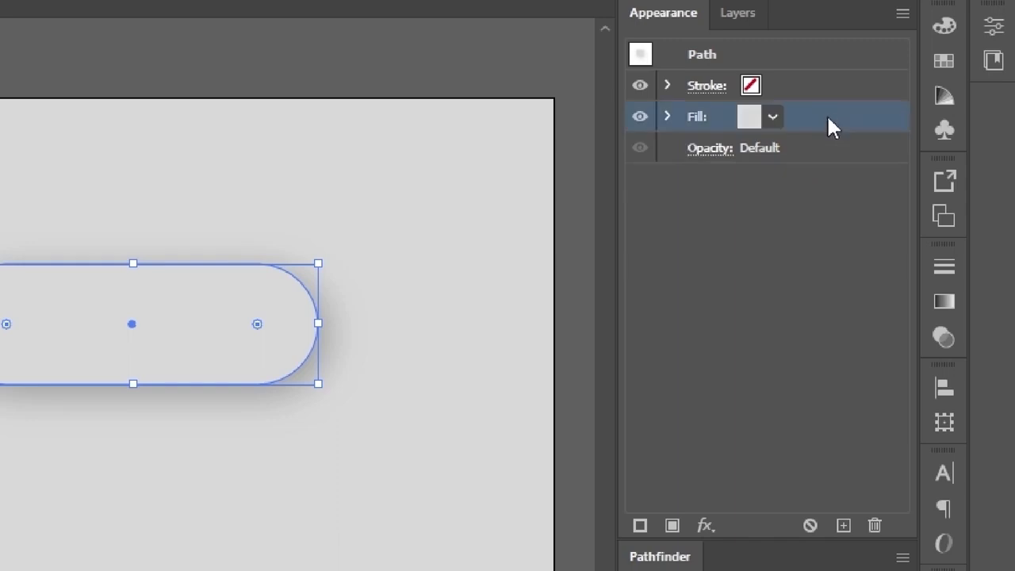
left_click(844, 527)
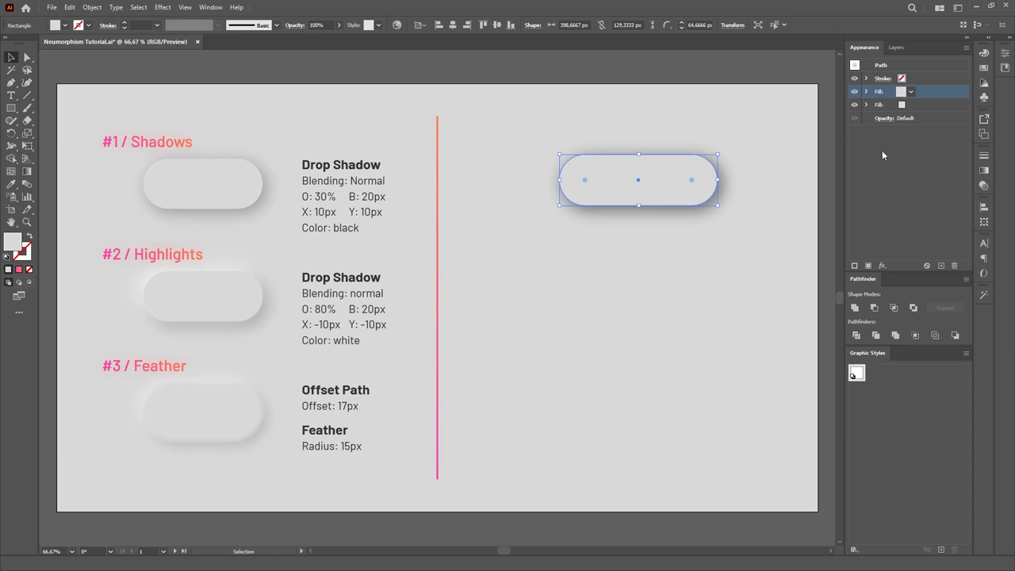
left_click(941, 103)
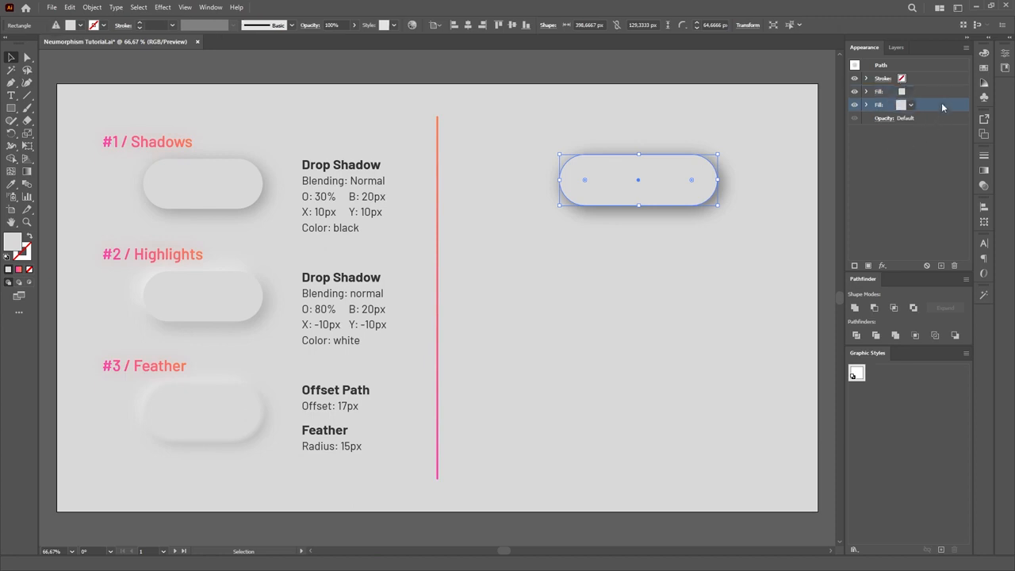
left_click(937, 89)
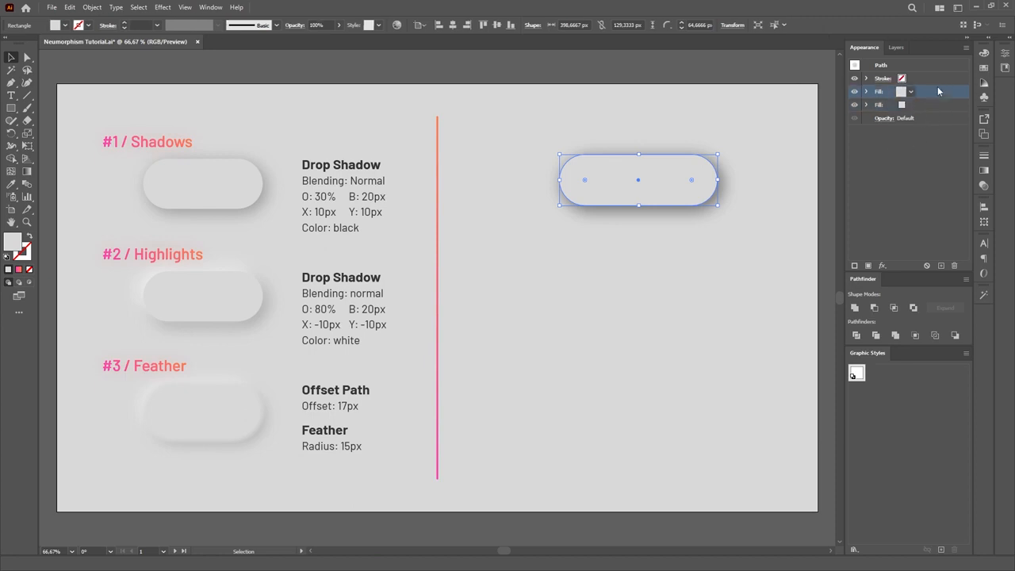
- Turn the upper fill's Drop Shadow into a highlight with 80% opacity, -10 px X and Y offsets and white colour
left_click(867, 92)
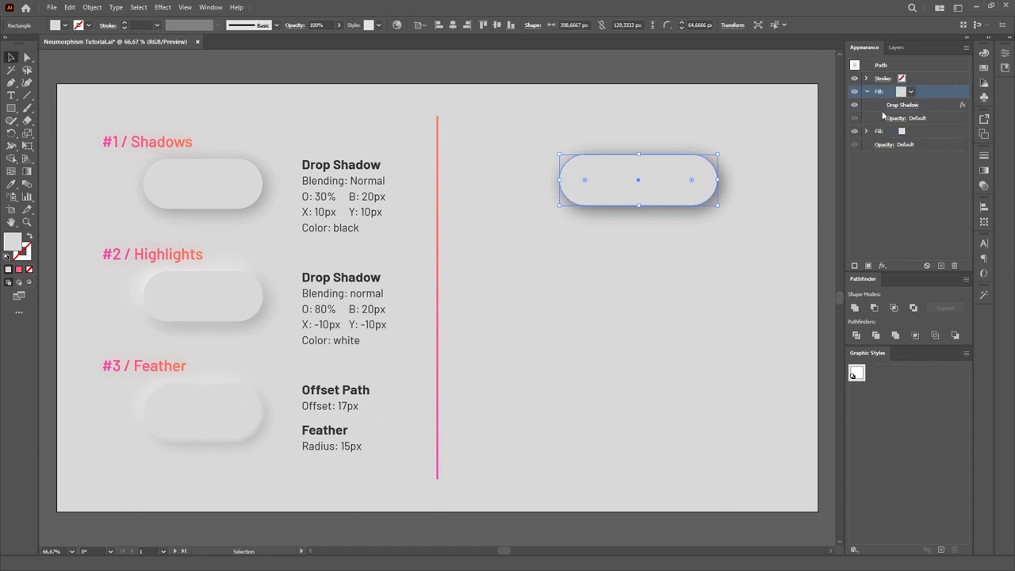
left_click(901, 104)
key("Tab")
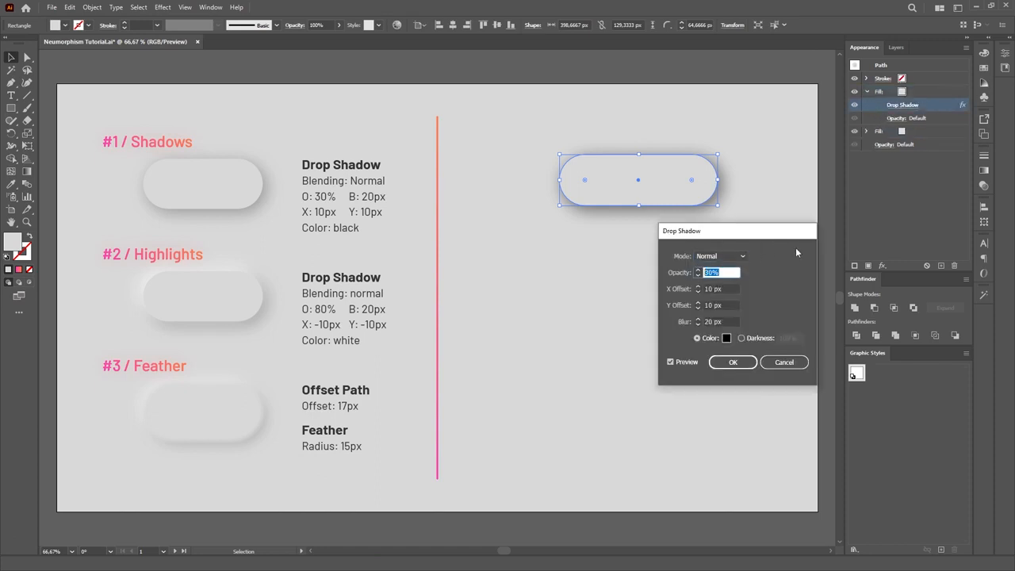
type("80")
key("Tab")
type("-10")
key("Tab")
type("-10")
key("Tab")
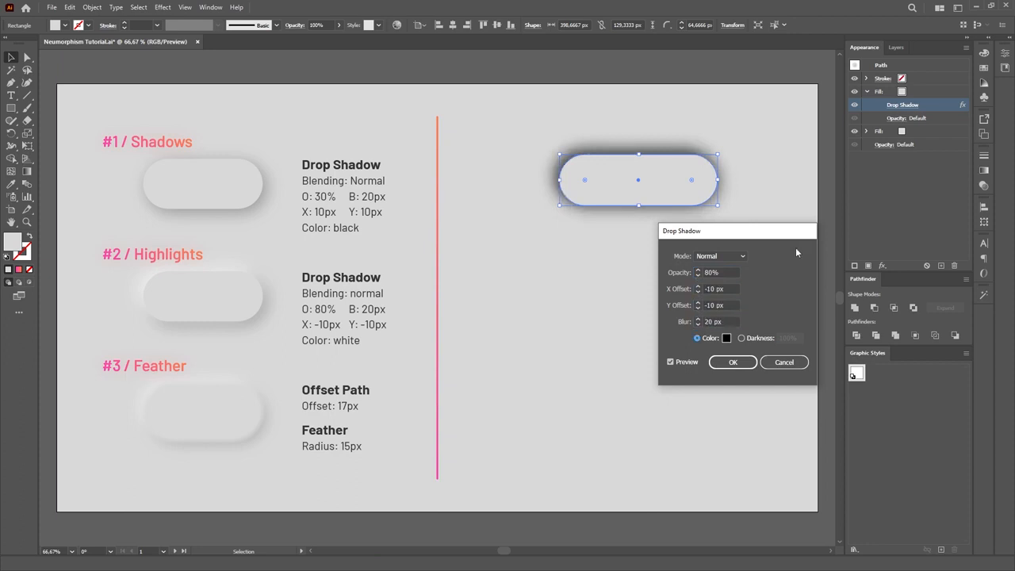
left_click(727, 338)
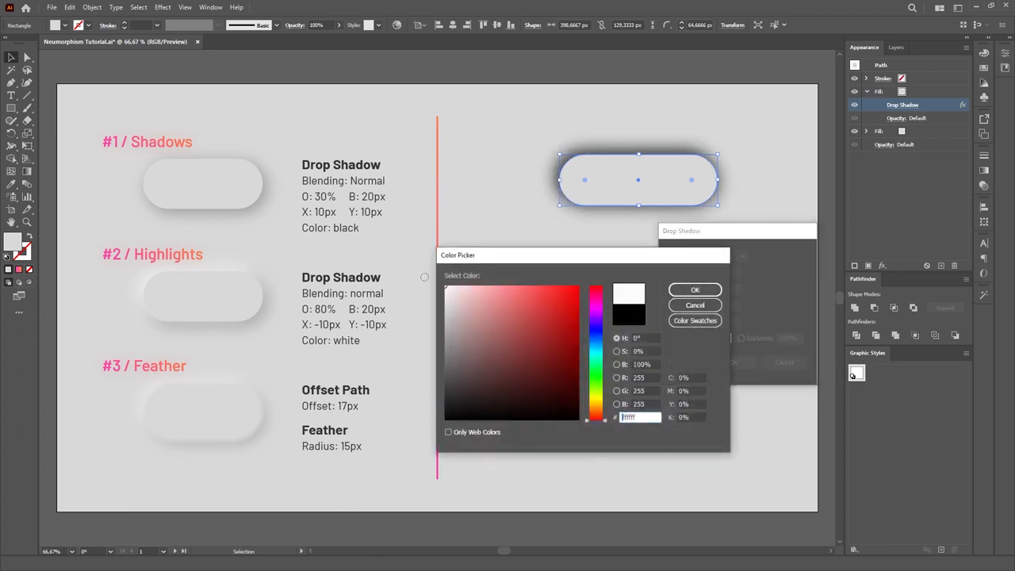
left_click(695, 289)
left_click(732, 362)
left_click(868, 94)
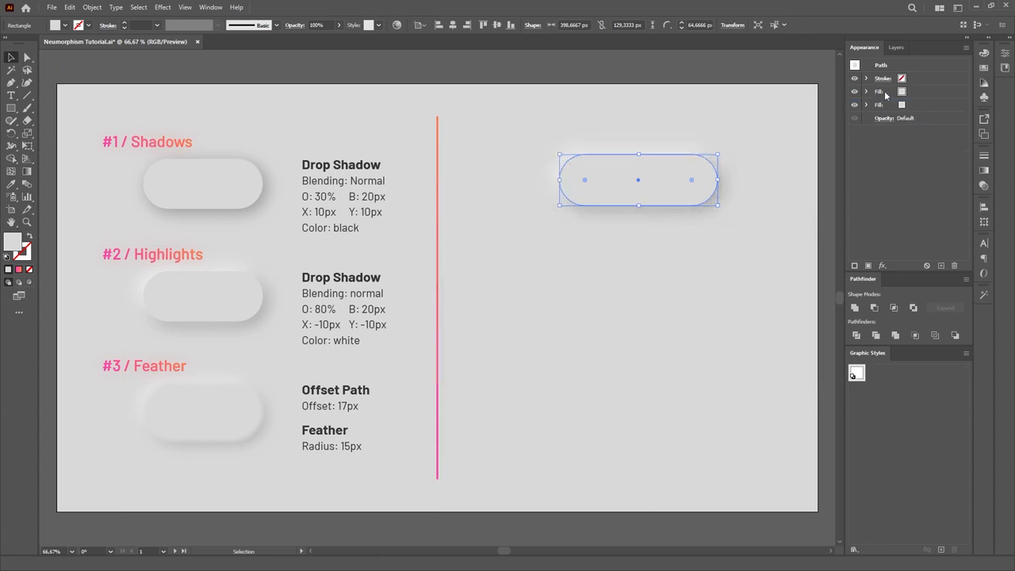
- Duplicate the highlight fill and remove the Drop Shadow effect from the topmost copy
left_click(881, 91)
left_click(942, 266)
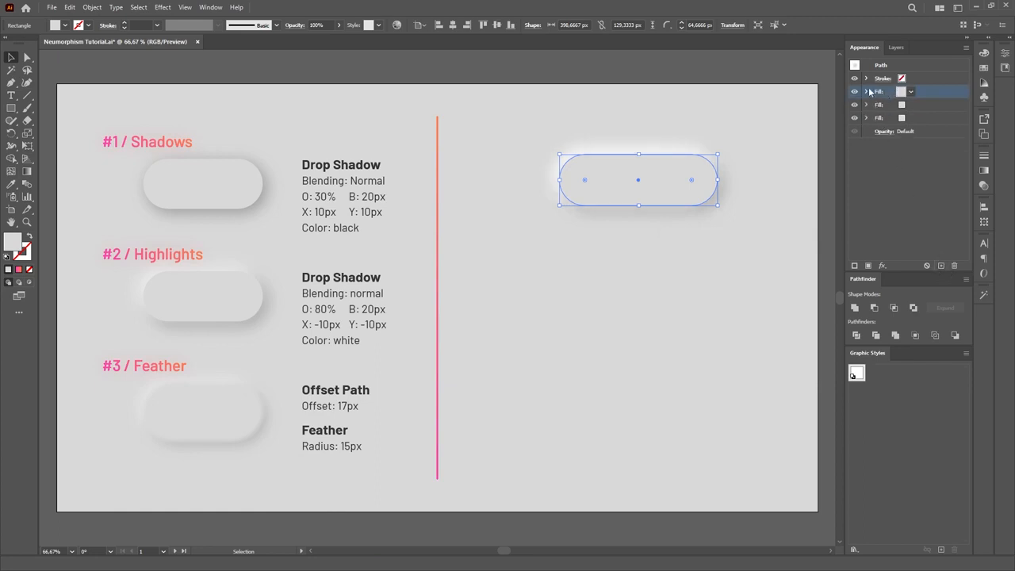
left_click(868, 91)
left_click(940, 105)
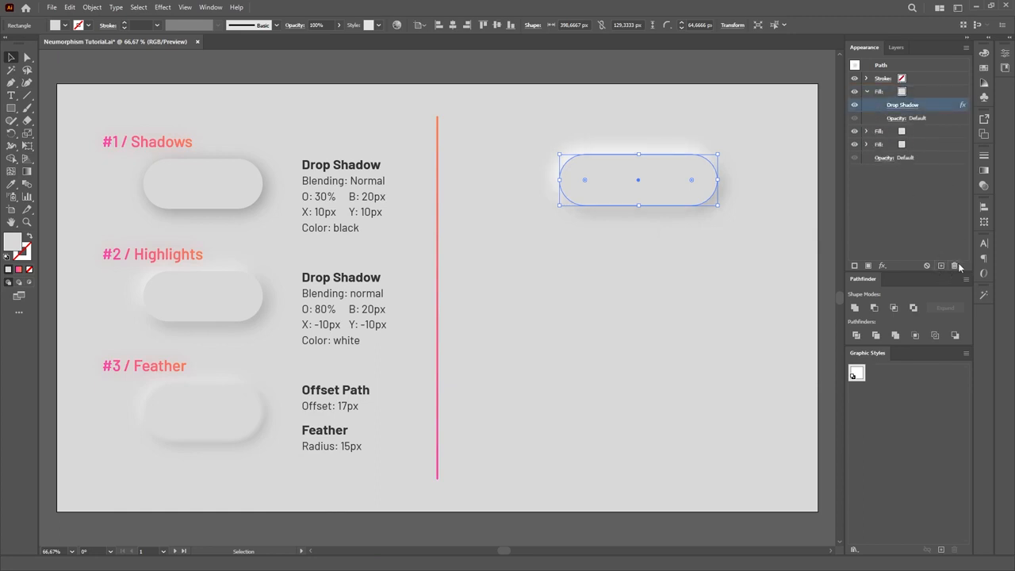
left_click(955, 265)
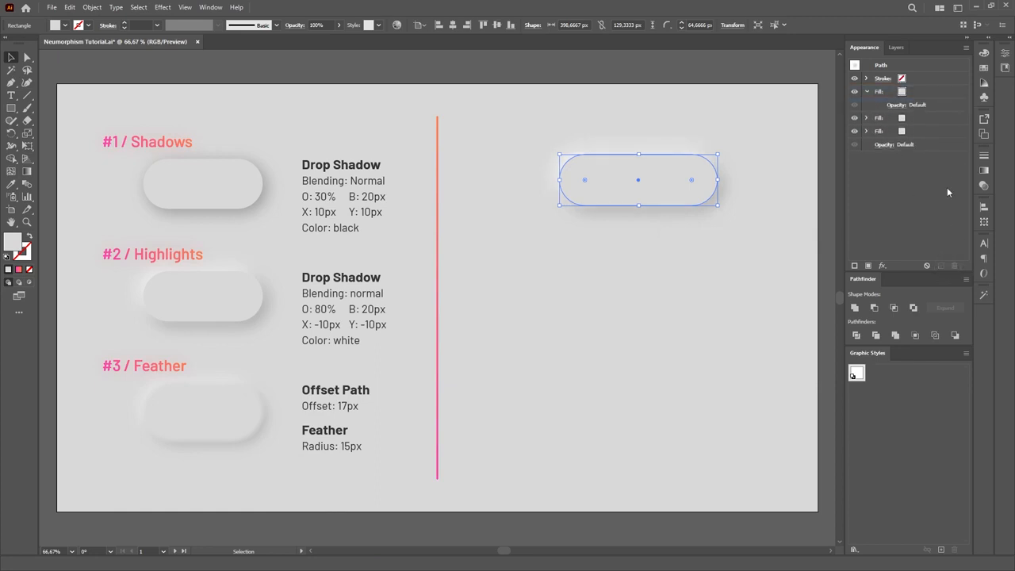
- Add a Feather effect with a 15 px radius to the pill's topmost fill
left_click(916, 91)
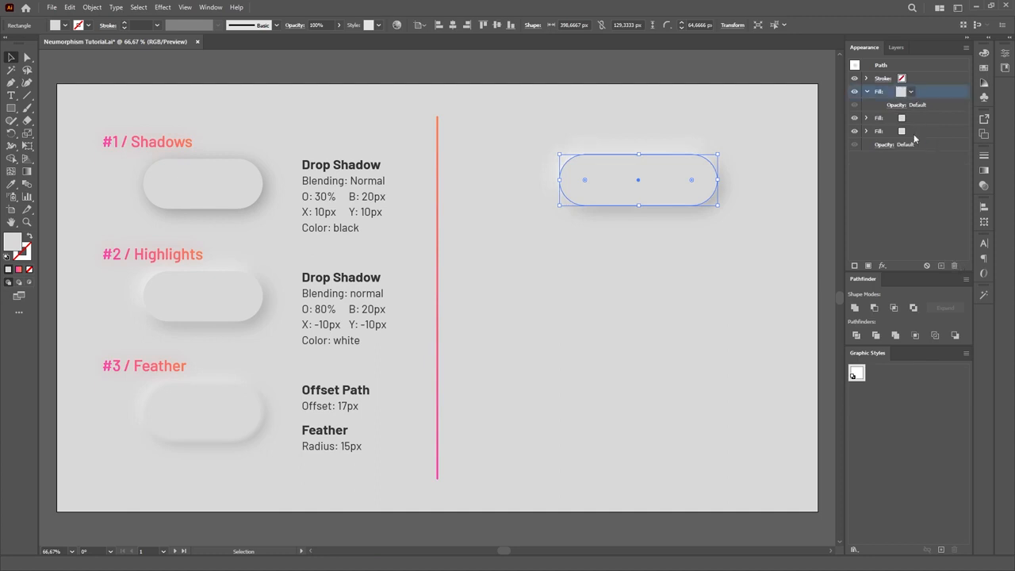
left_click(882, 266)
mouse_move(907, 385)
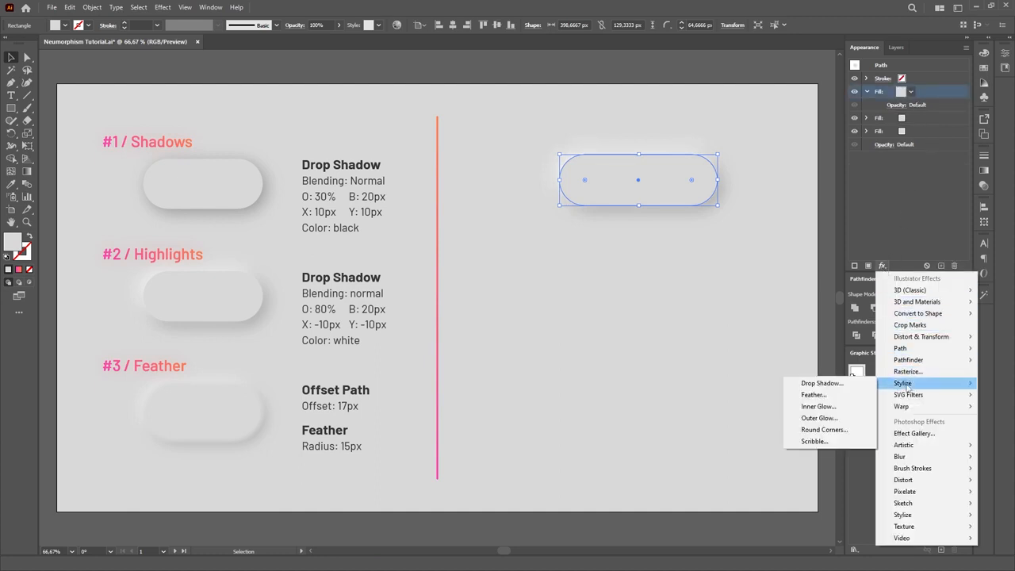
left_click(871, 395)
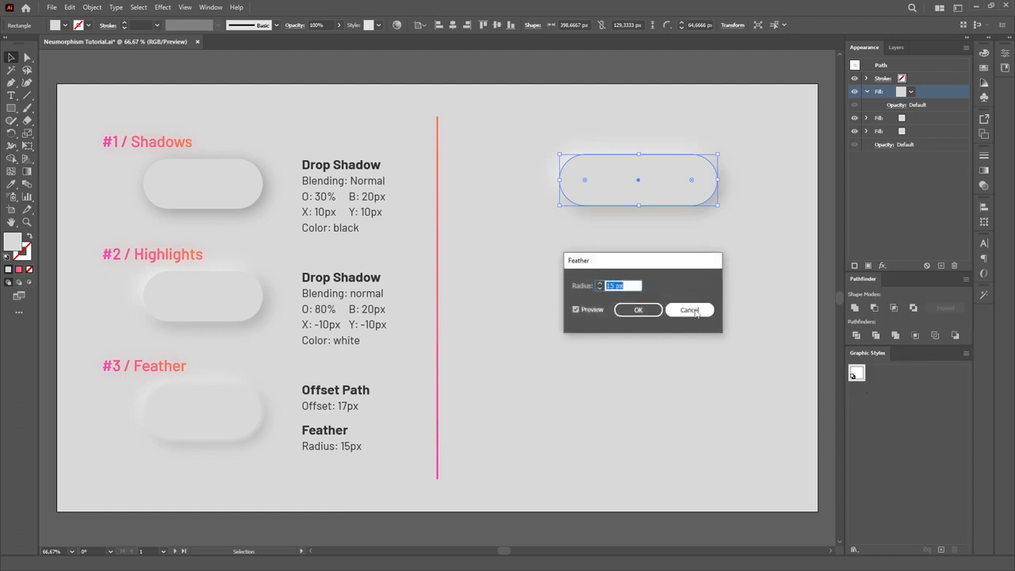
left_click(640, 310)
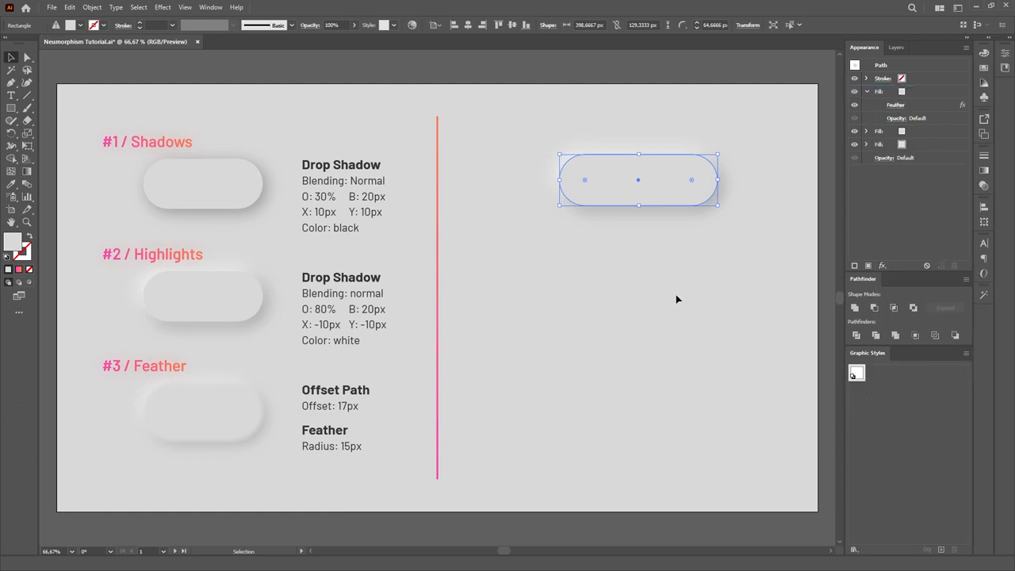
- Add an Offset Path effect of 17 px to the pill's topmost fill and keep that fill selected
left_click(889, 92)
left_click(883, 265)
mouse_move(908, 354)
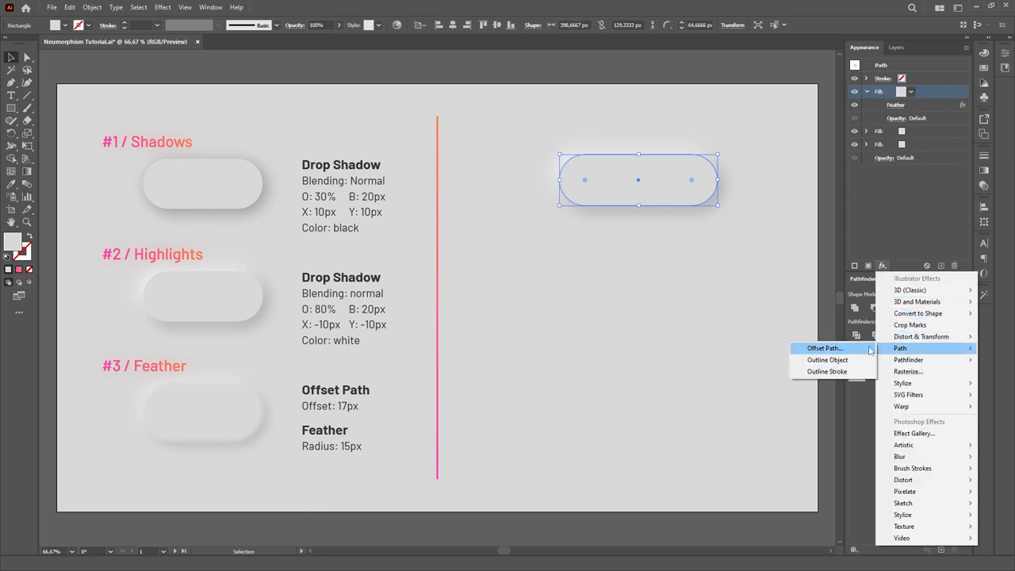
left_click(827, 346)
type("17")
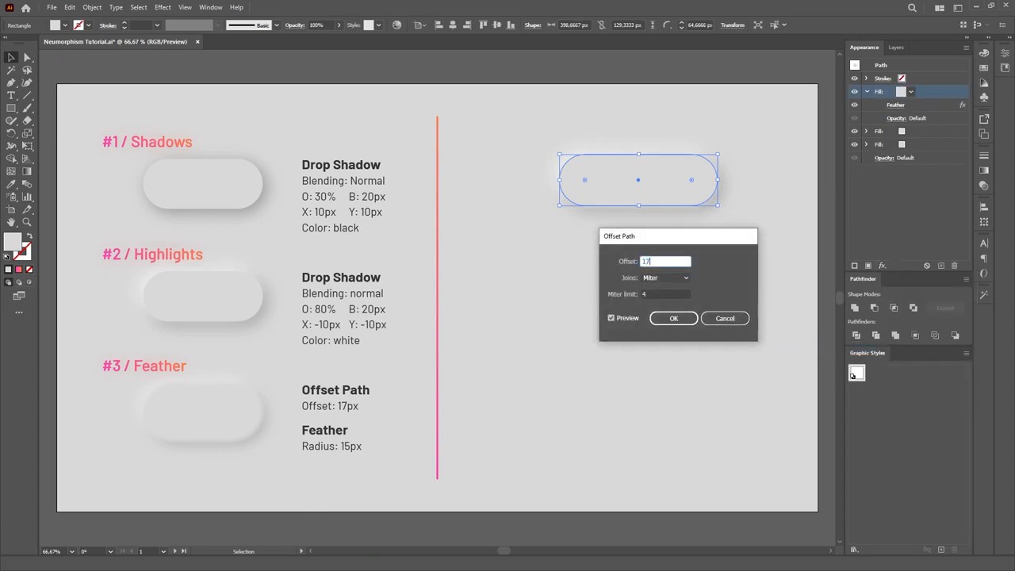
left_click(686, 317)
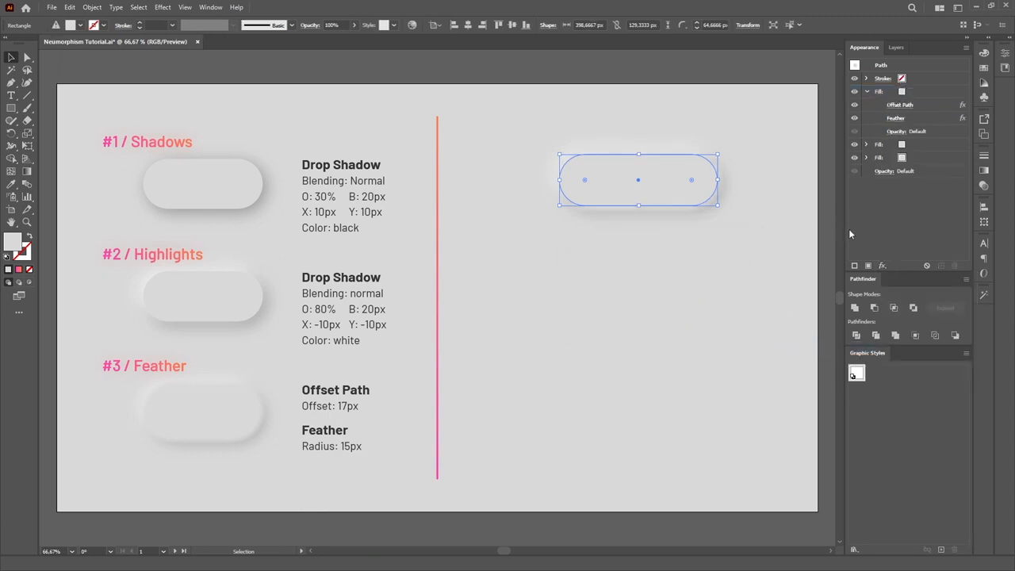
left_click(934, 90)
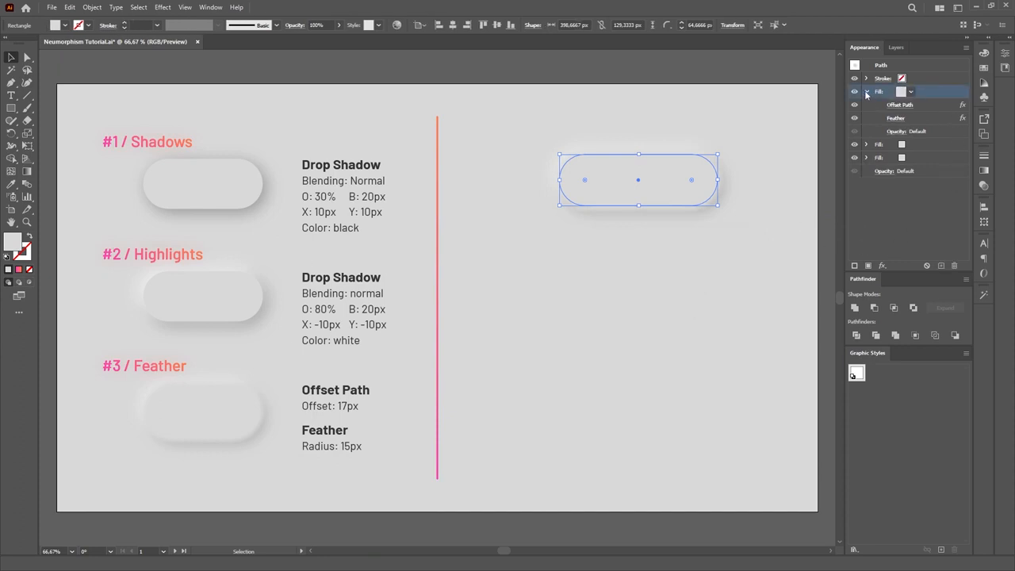
- Toggle the visibility of the Offset Path and Feather effects on the pill beside the artboard to examine how their order works
left_click(926, 109)
left_click(926, 118)
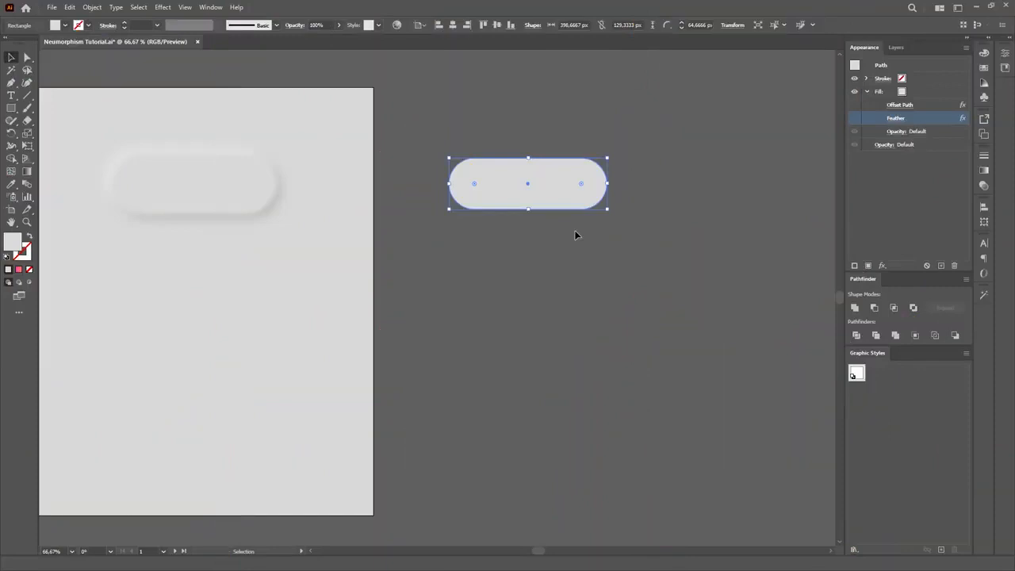
left_click(855, 105)
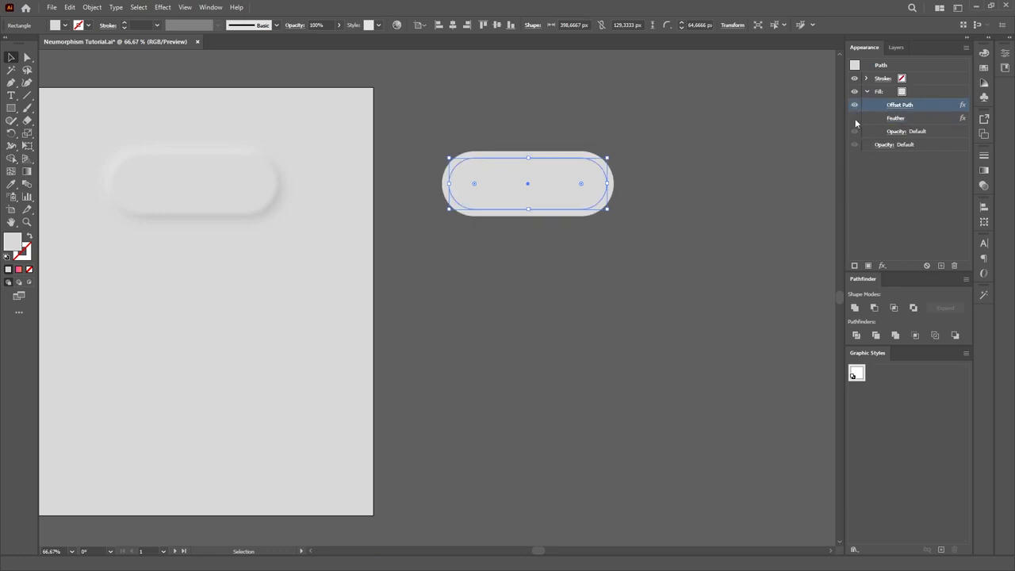
left_click(855, 119)
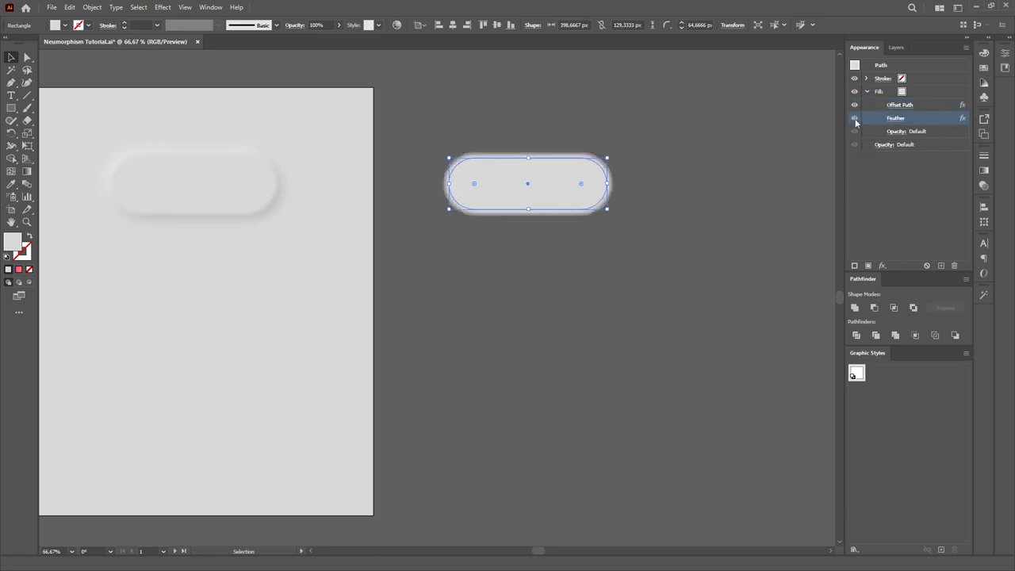
left_click(691, 248)
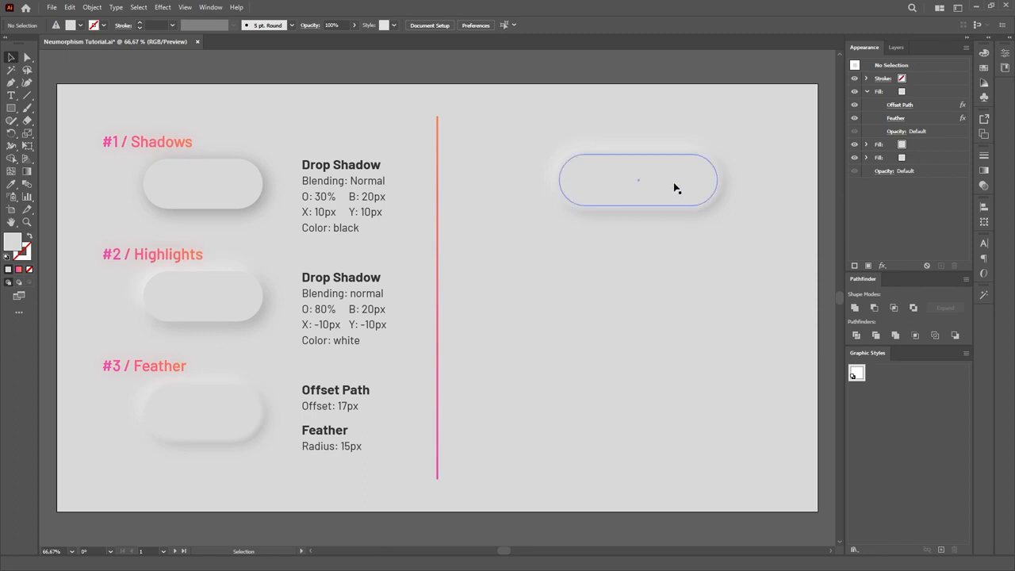
- Save the finished pill's appearance as a new graphic style
left_click_drag(674, 188, 883, 380)
left_click(587, 320)
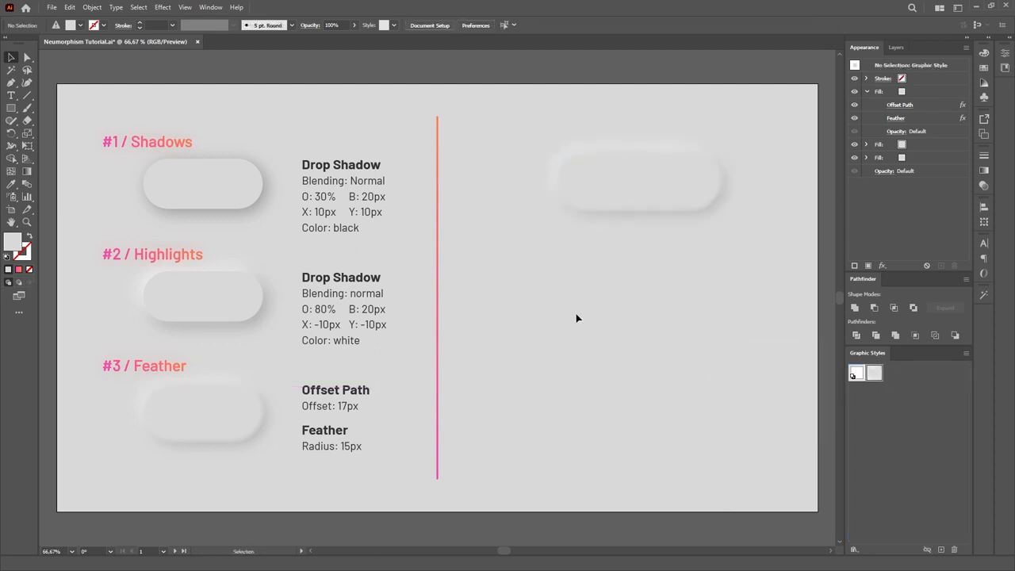
- Draw a rounded rectangle about 260 × 245 px below the pill and apply the saved graphic style to it
key("m")
left_click_drag(553, 278, 637, 355)
key("a")
key("v")
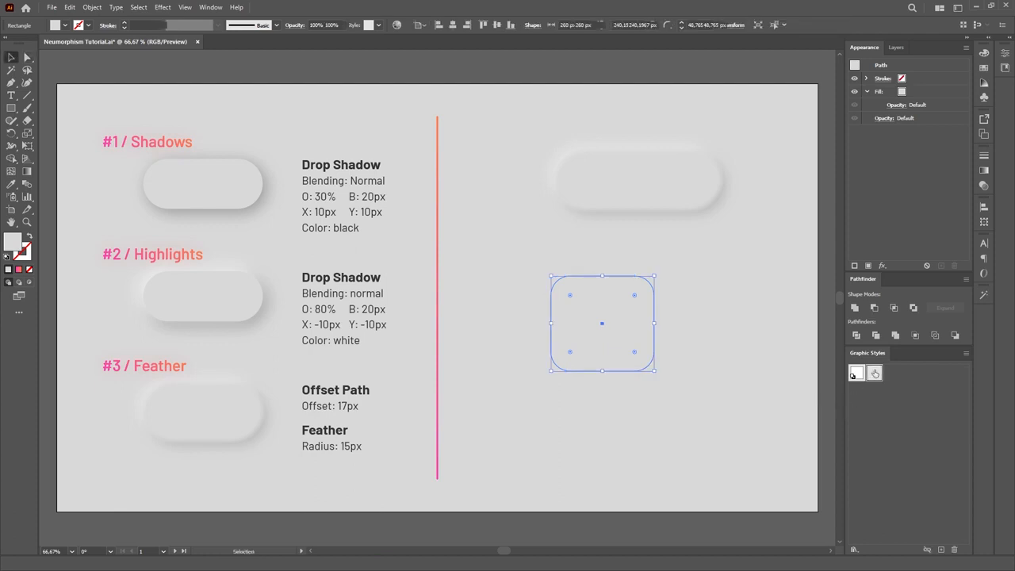
left_click(874, 373)
left_click(771, 345)
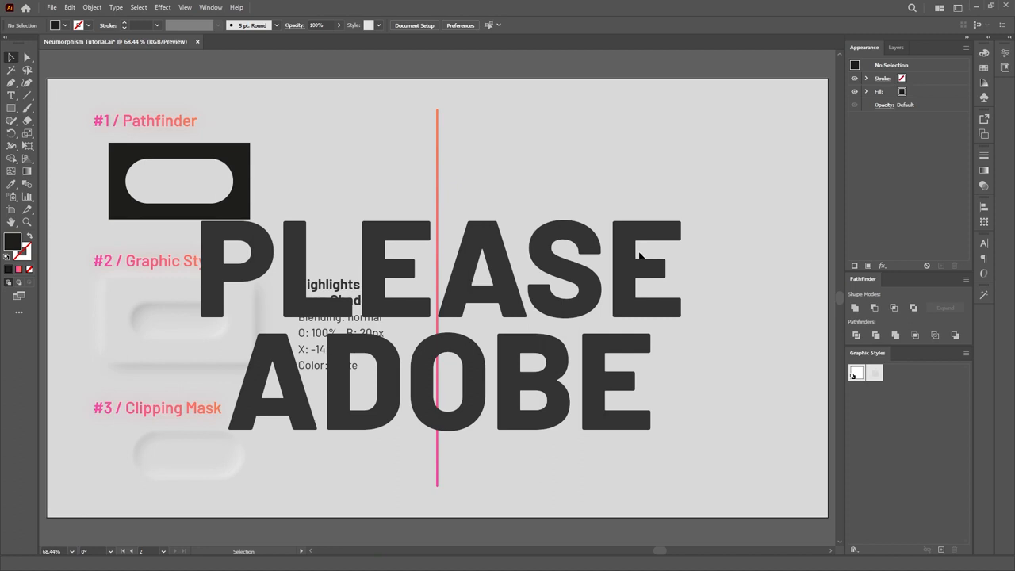
- Draw a dark pill about 390 × 132 px on the second artboard and place a copy directly above it
key("m")
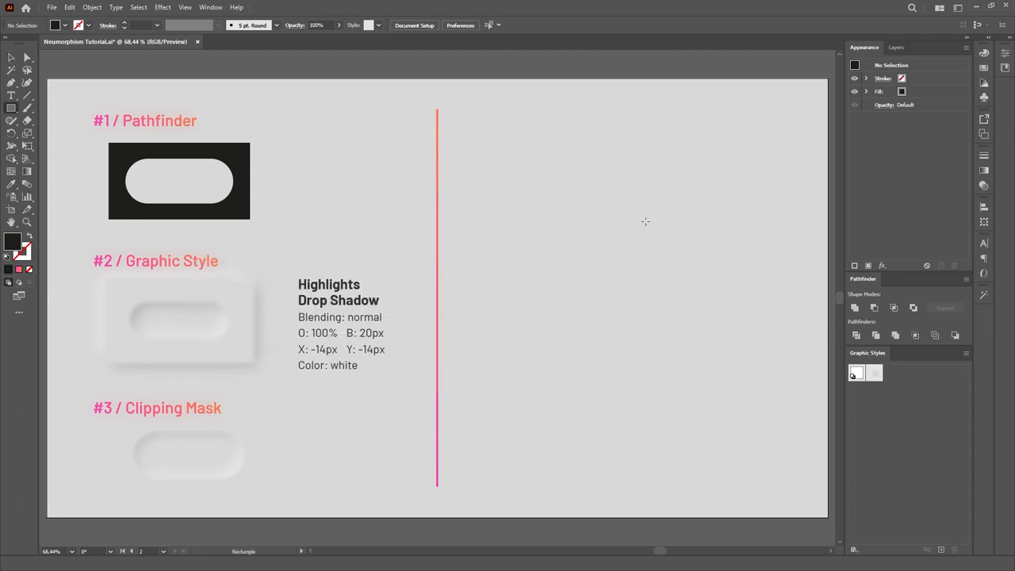
left_click_drag(646, 222, 725, 248)
key("v")
left_click_drag(716, 208, 701, 236)
left_click(692, 165)
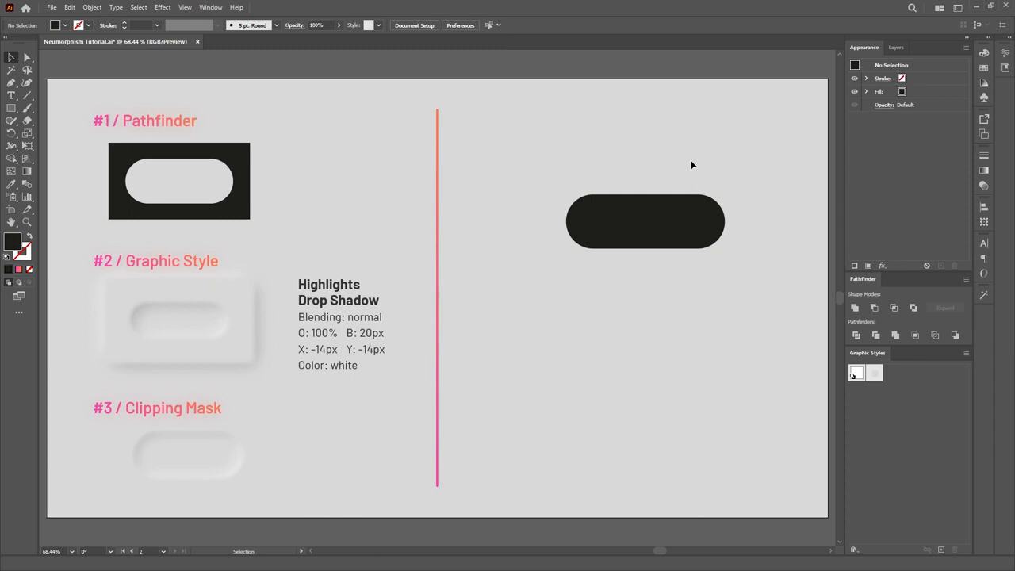
left_click_drag(681, 213, 687, 139)
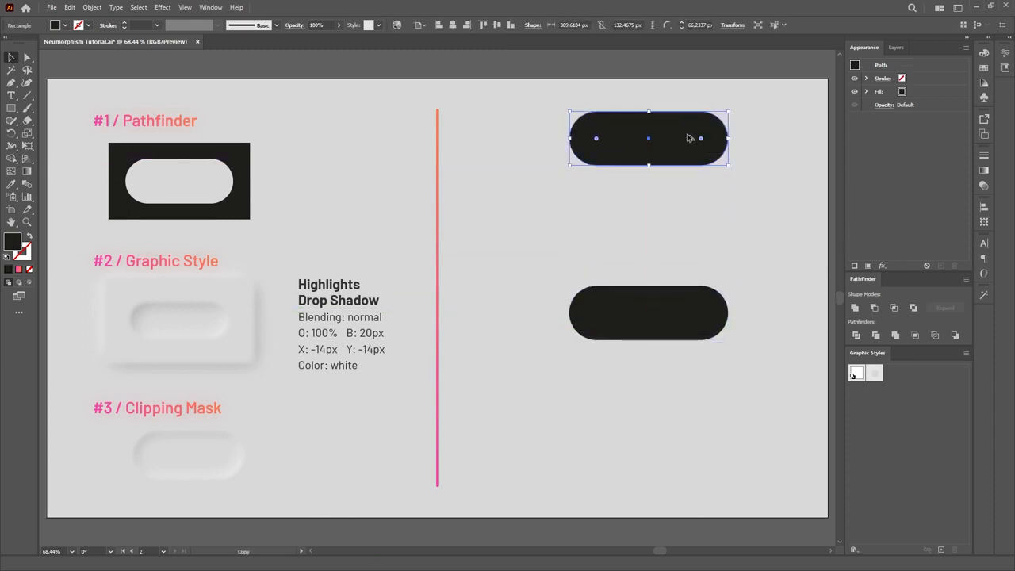
left_click(787, 247)
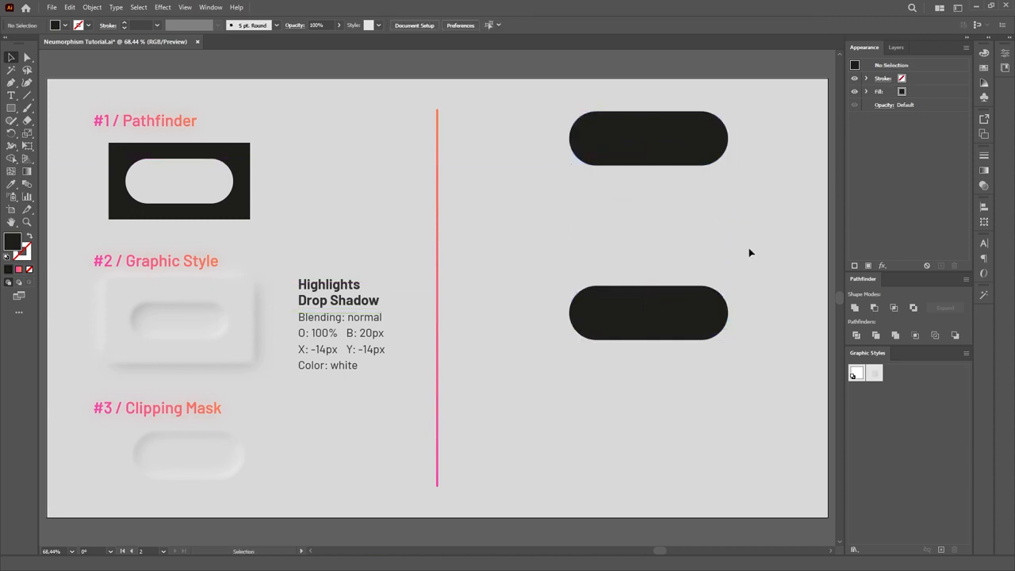
- Draw a rectangle about 486 × 229 px centred on the lower pill and move it behind that pill in the stacking order
key("m")
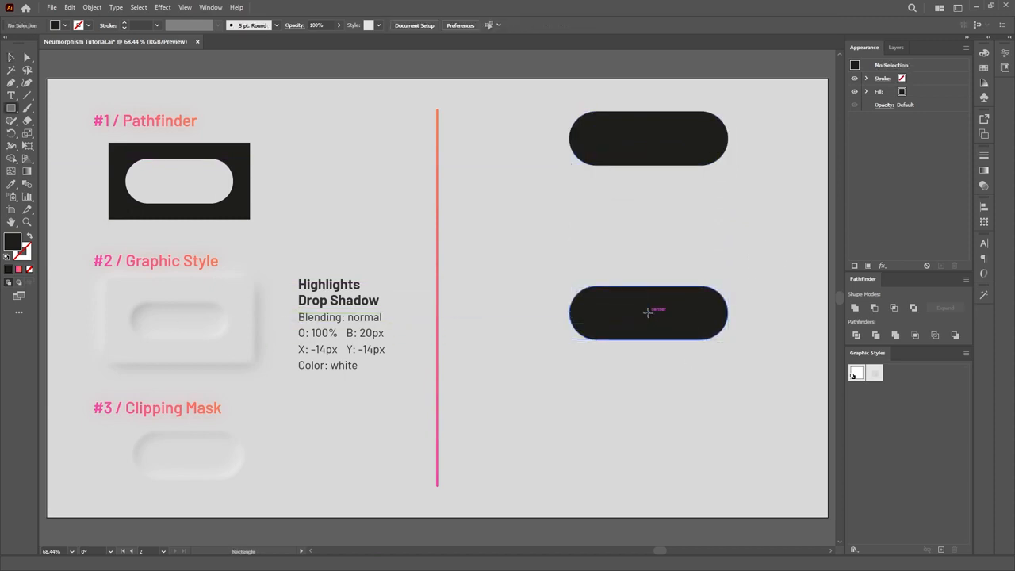
left_click_drag(648, 312, 747, 267)
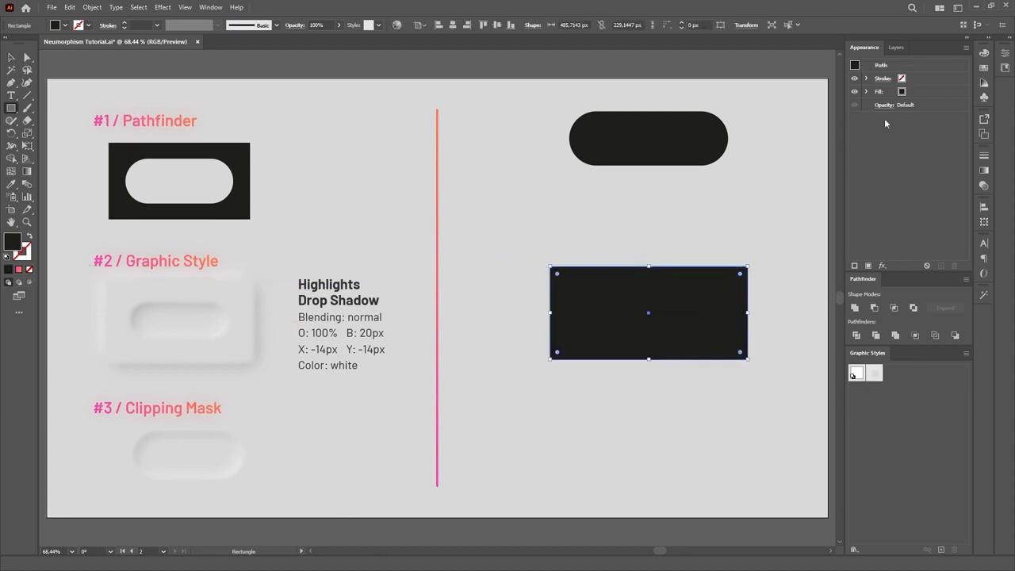
left_click(902, 46)
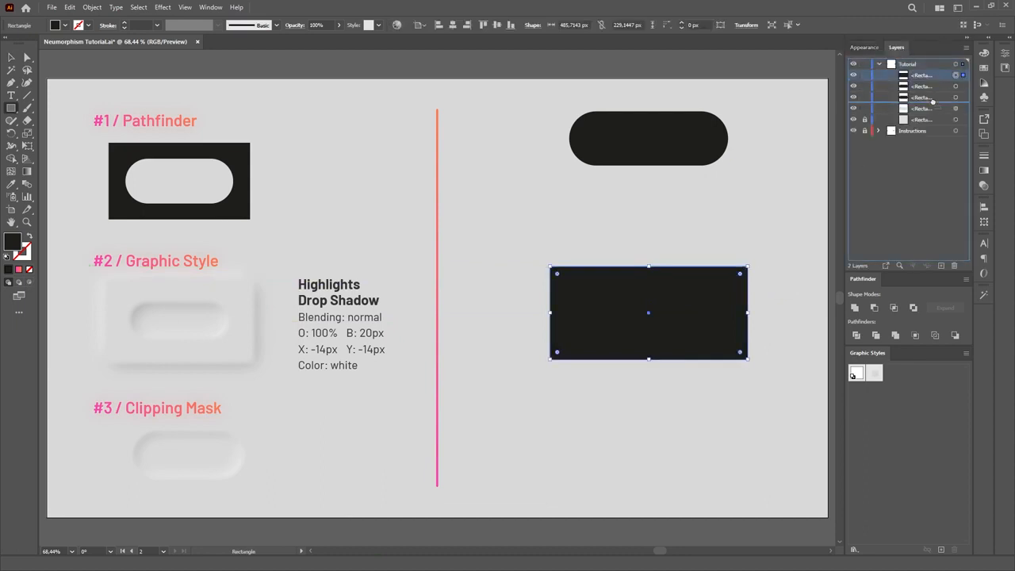
- Combine the lower pill and its surrounding rectangle into a compound shape that excludes their overlap
key("v")
left_click_drag(716, 235, 581, 395)
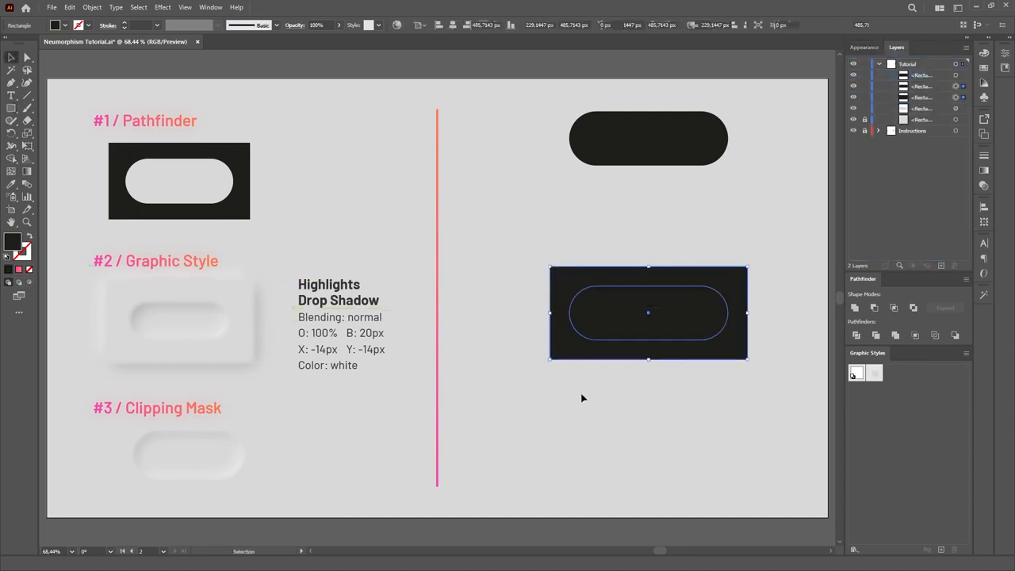
left_click(914, 307)
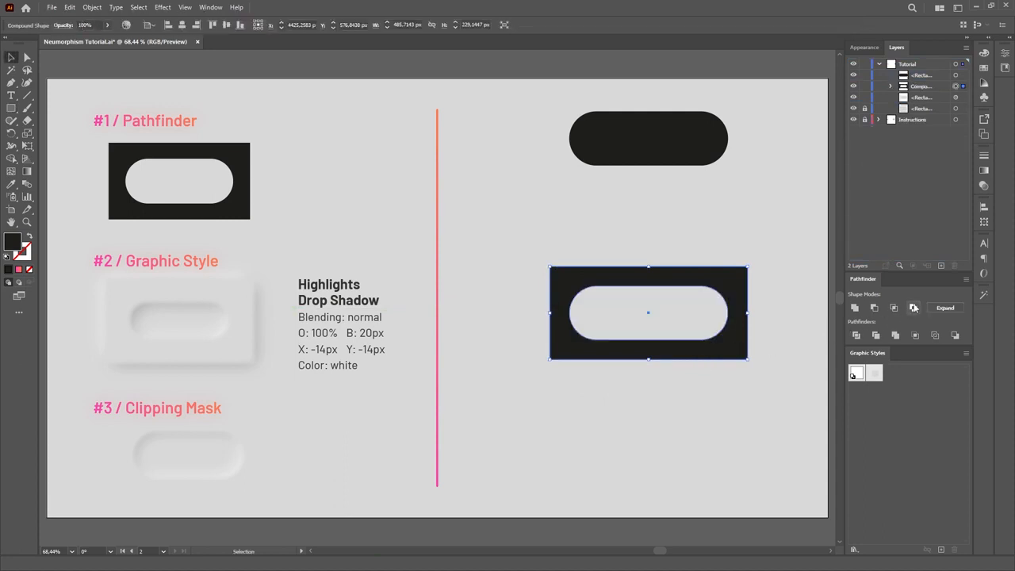
left_click(780, 272)
- Try adjusting the inner pill and the outer rectangle of the compound shape, and undo the change
key("a")
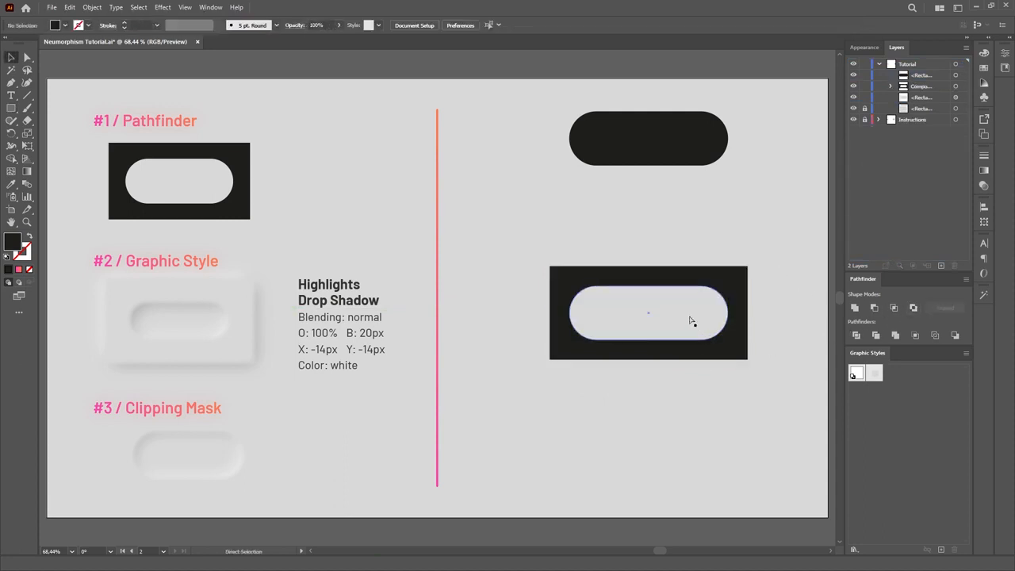
key("v")
left_click(690, 321)
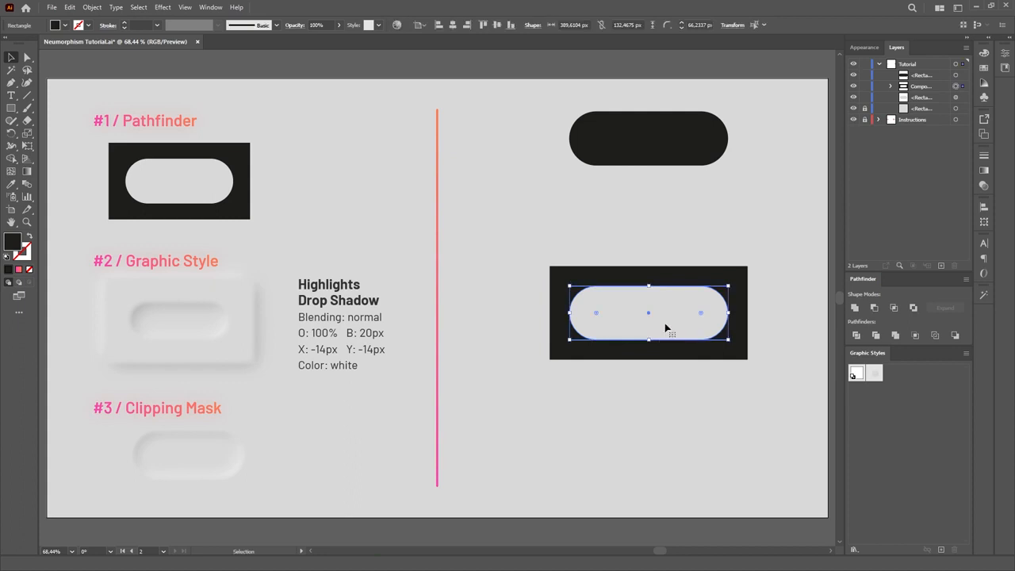
mouse_move(665, 327)
left_mouse_down()
mouse_move(681, 286)
mouse_move(687, 336)
mouse_move(641, 320)
mouse_move(665, 329)
left_mouse_up()
left_click(673, 422)
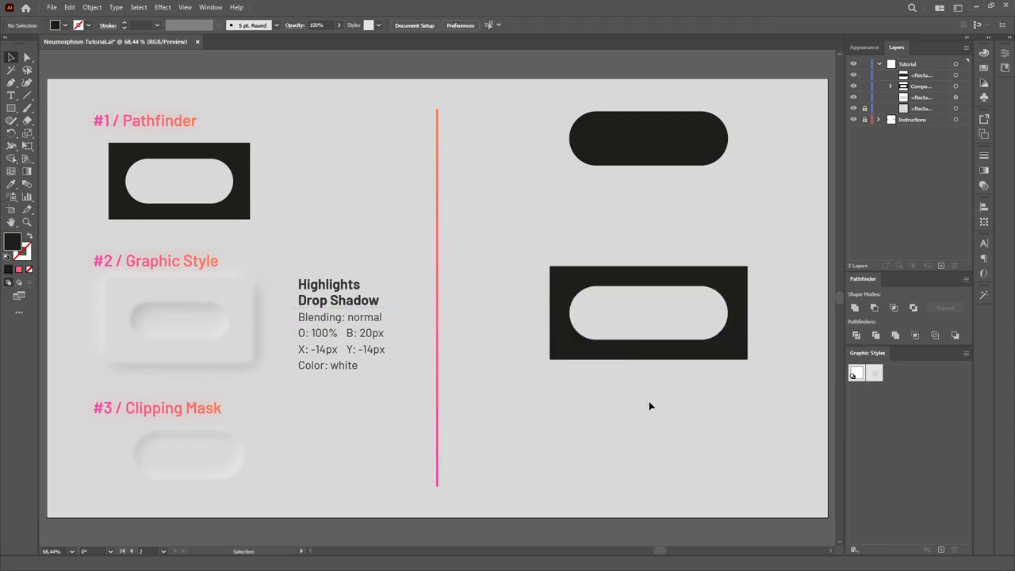
left_click(665, 351)
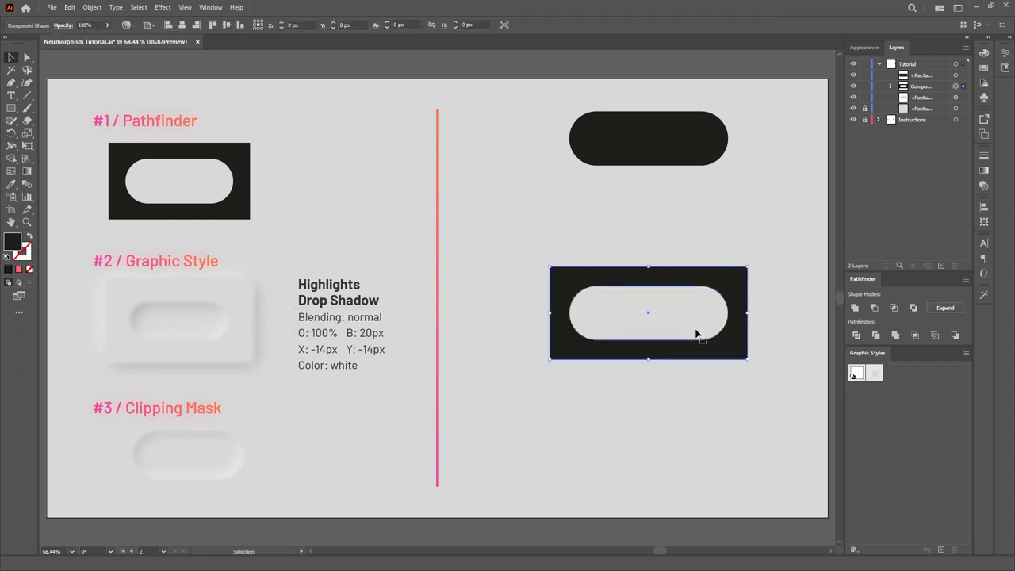
left_click_drag(751, 313, 829, 304)
key("ctrl+z")
left_click(694, 395)
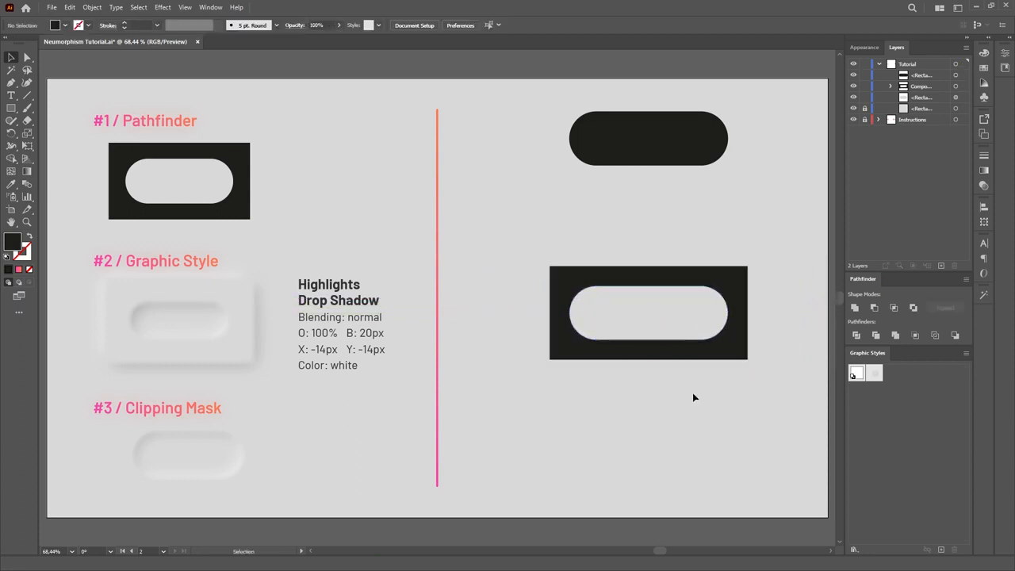
- Apply the saved neumorphic graphic style to the compound shape
left_click(739, 346)
left_click(878, 374)
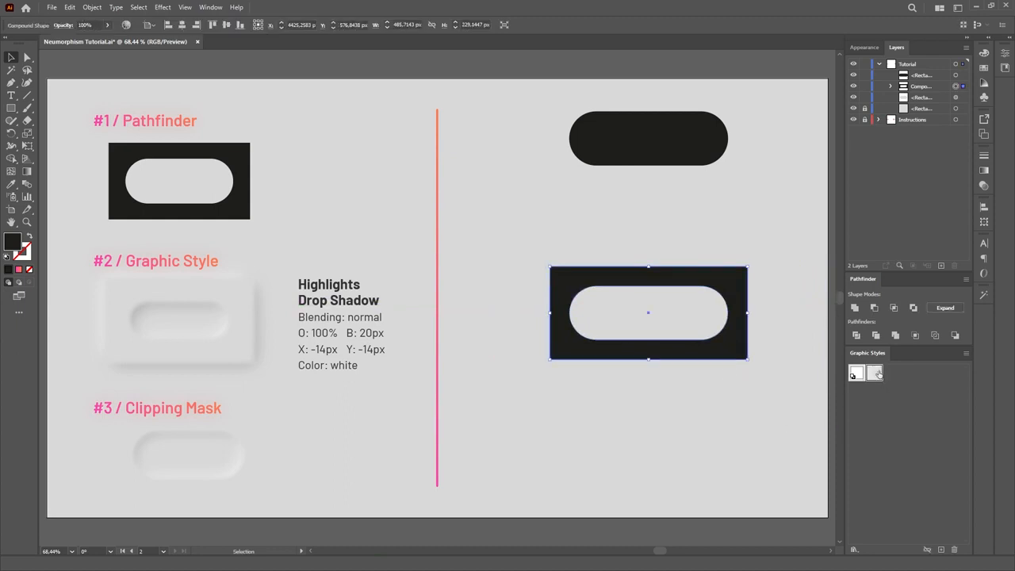
left_click(717, 397)
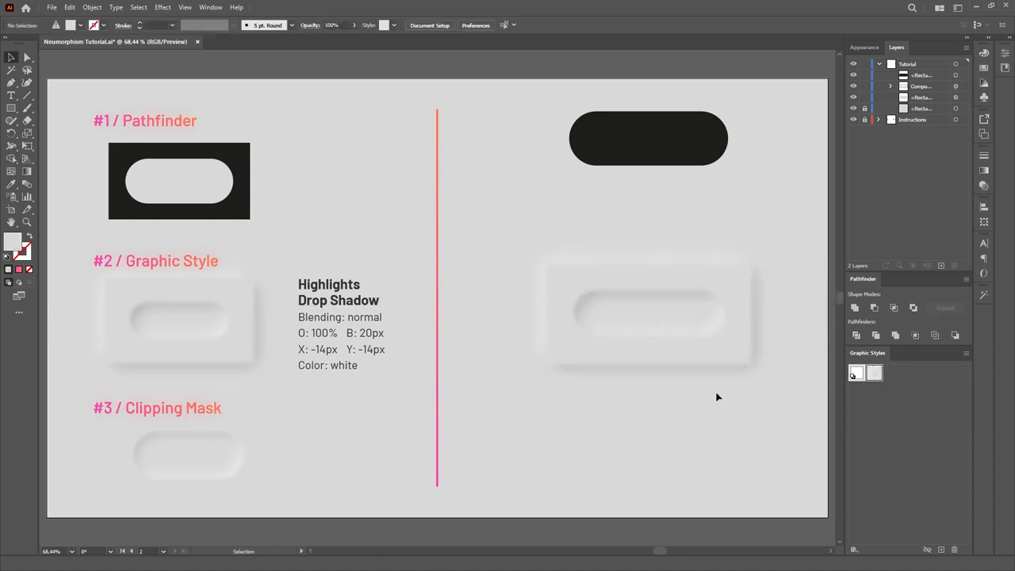
- Set the compound shape's highlight Drop Shadow to 100% opacity with X and Y offsets of -14 px
left_click(687, 320)
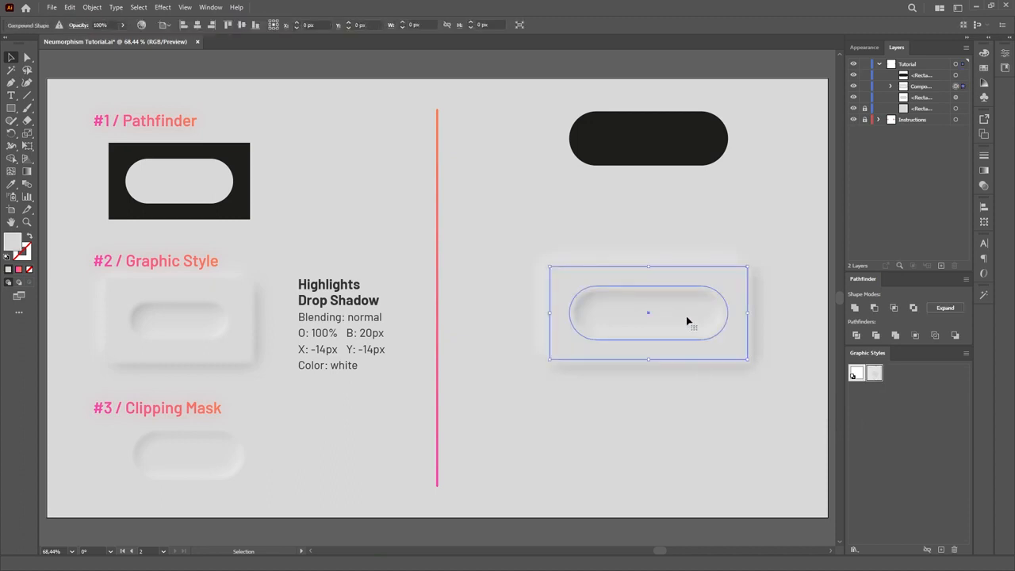
left_click(865, 47)
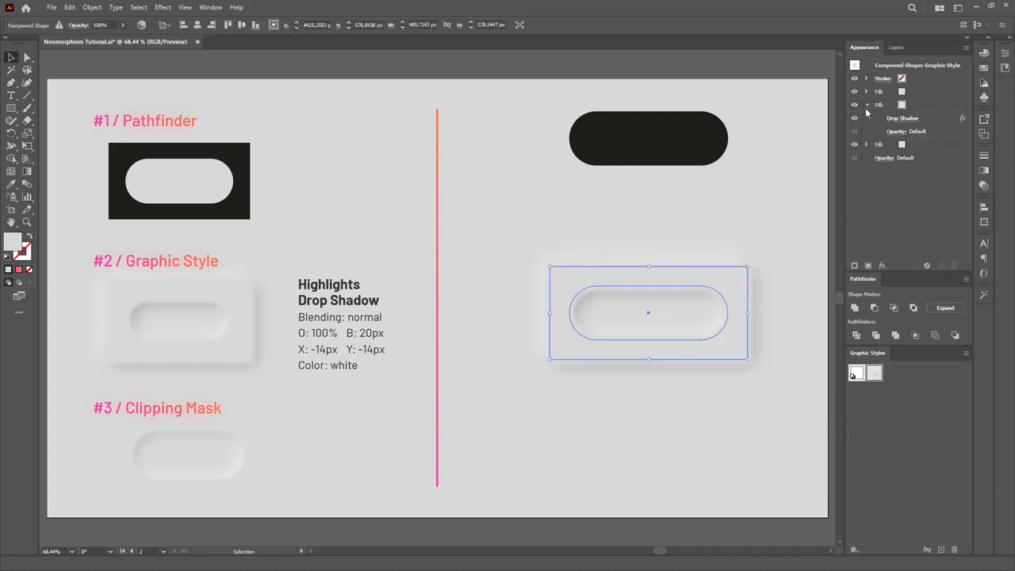
left_click(898, 119)
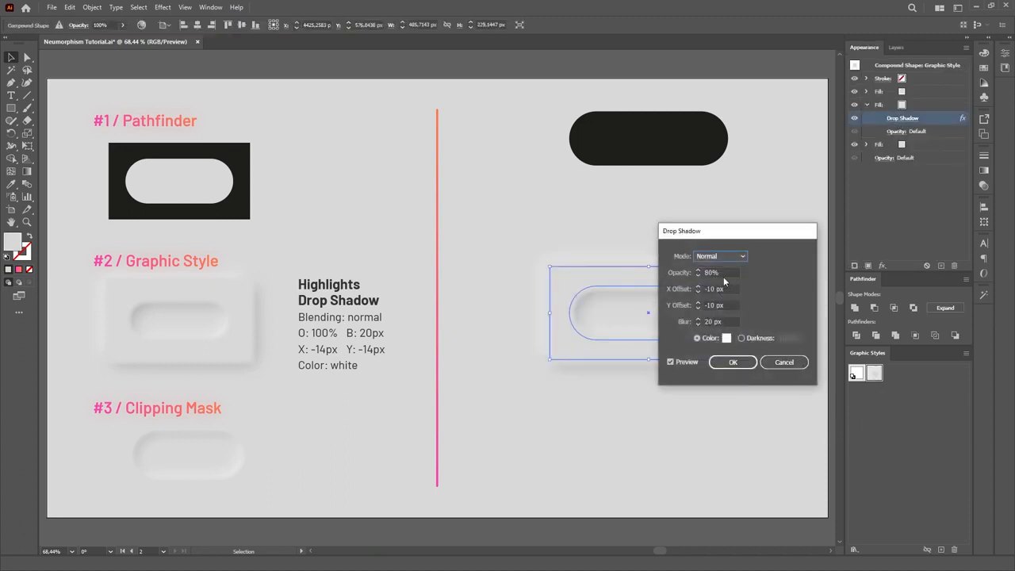
key("Tab")
type("100")
key("Tab")
type("-14")
key("Tab")
type("-14")
key("Return")
left_click(677, 417)
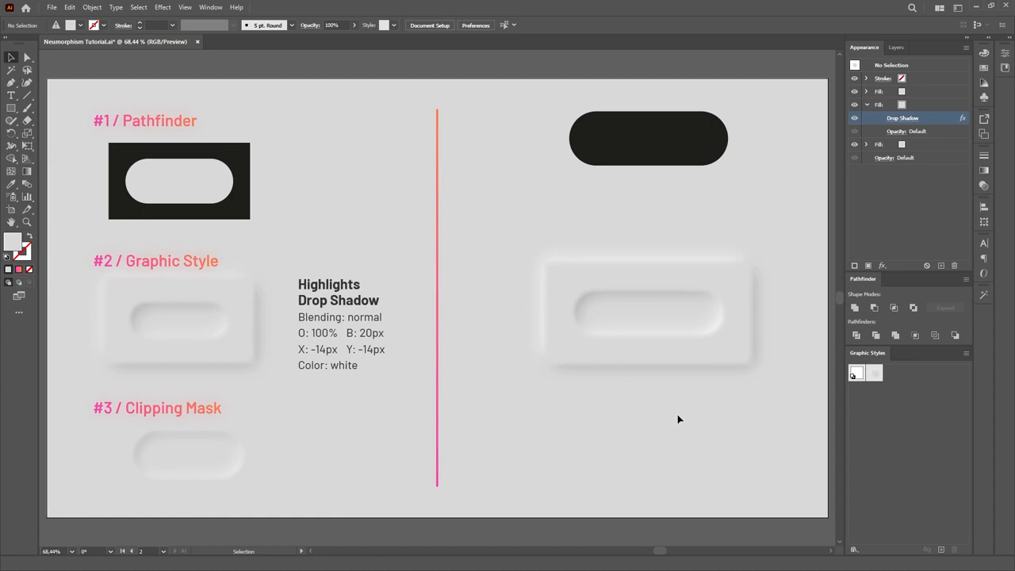
- Align the dark pill and the styled compound shape to their vertical centre so the pill covers the cut-out
left_click(694, 153)
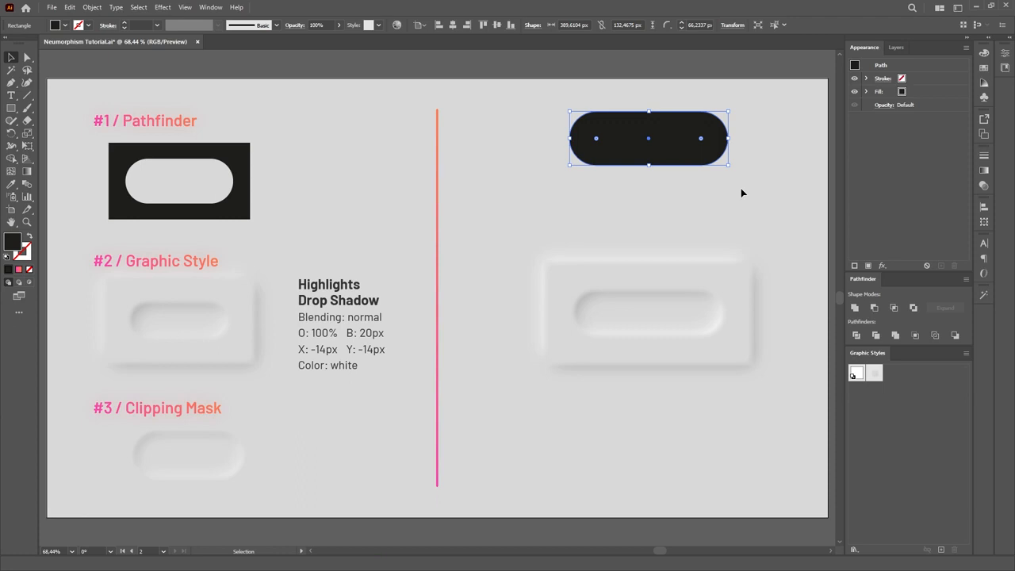
left_click_drag(791, 115, 503, 379)
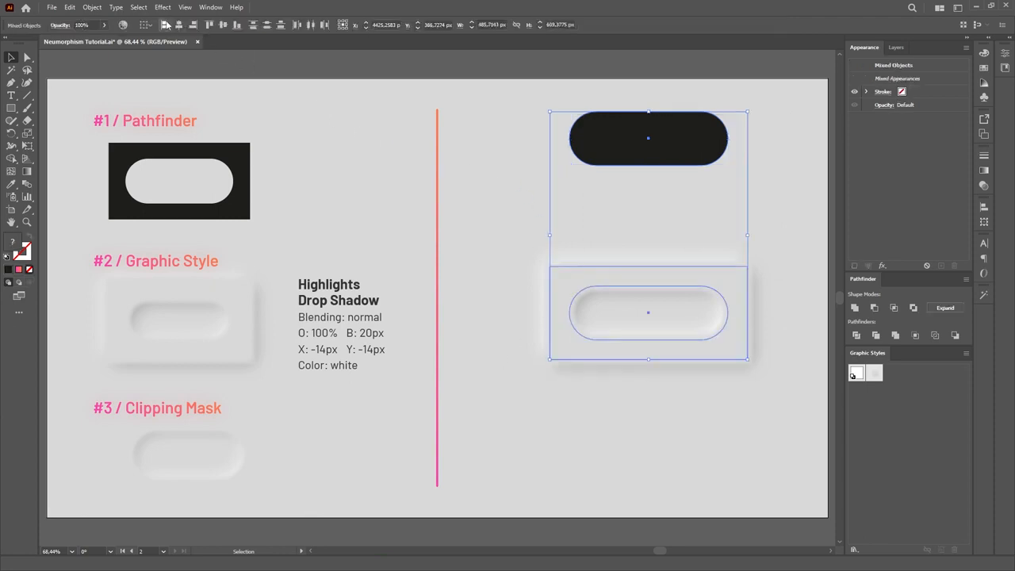
left_click(223, 24)
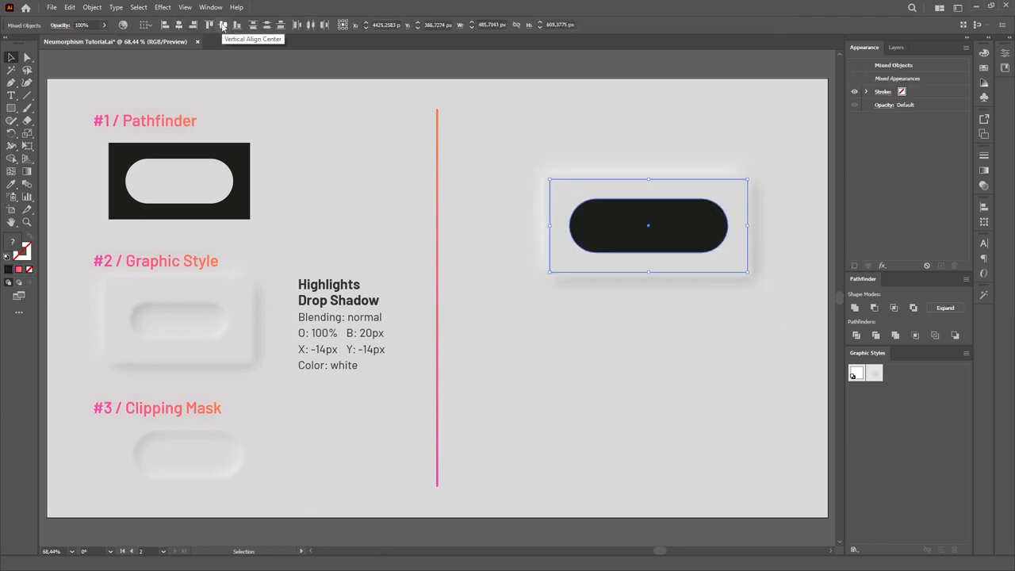
left_click(661, 369)
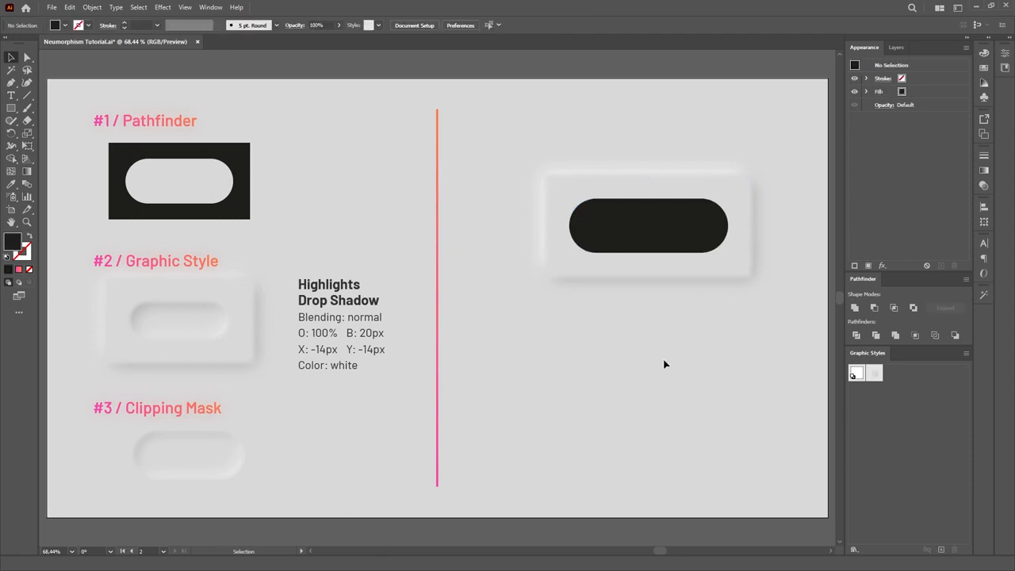
- Check the dark pill's stacking order relative to the compound shape in the Tutorial layer
left_click(688, 233)
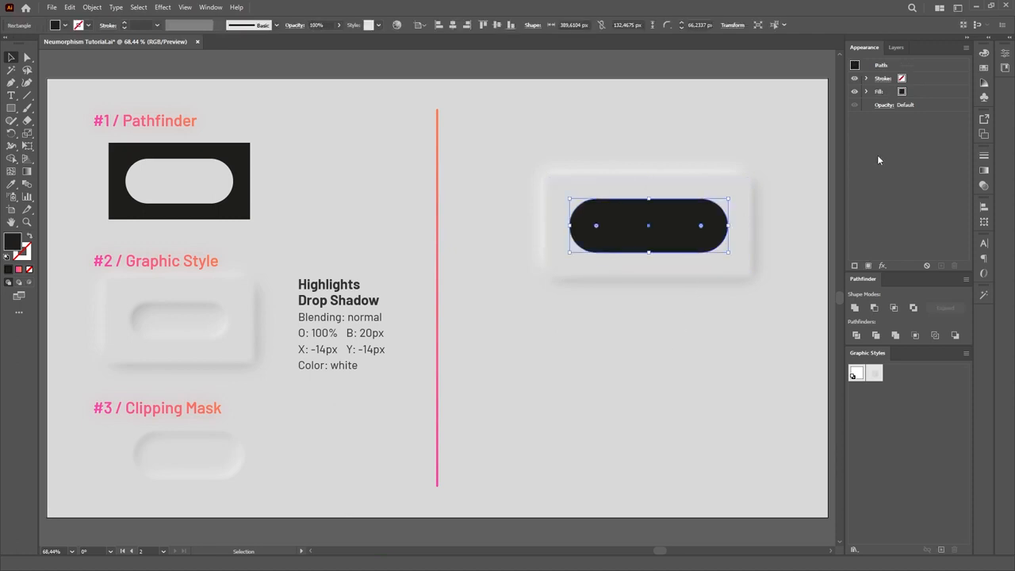
left_click(905, 49)
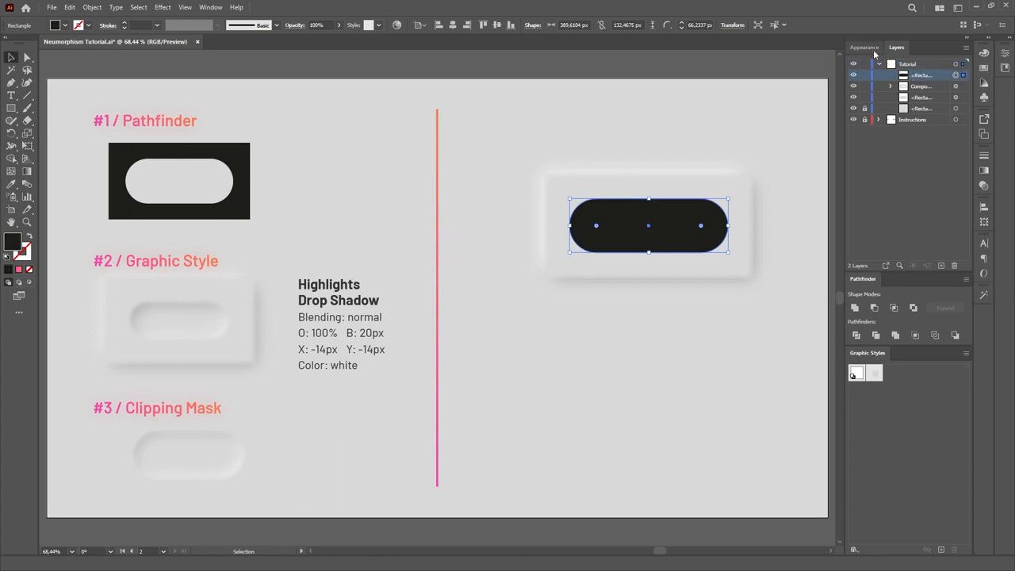
left_click(868, 50)
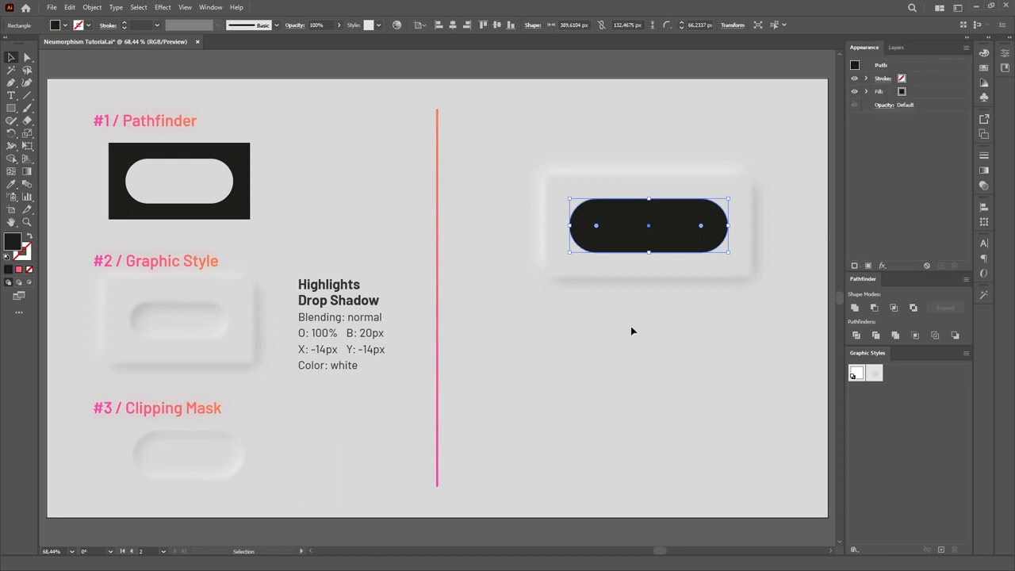
- Try clipping the styled compound shape with the dark pill, and undo the clipping mask
left_click_drag(788, 141, 564, 296)
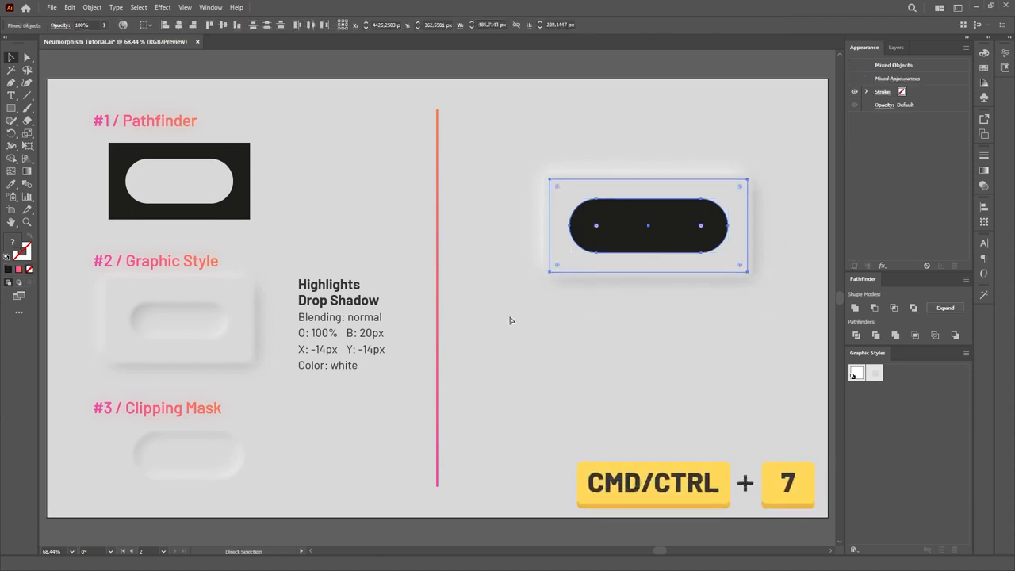
key("ctrl+7")
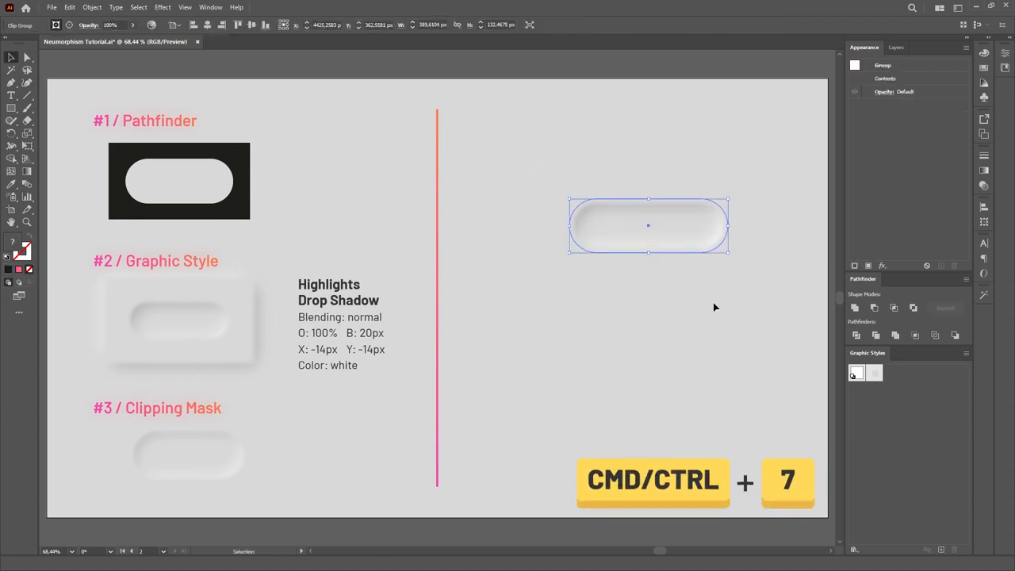
left_click(713, 303)
key("ctrl+z")
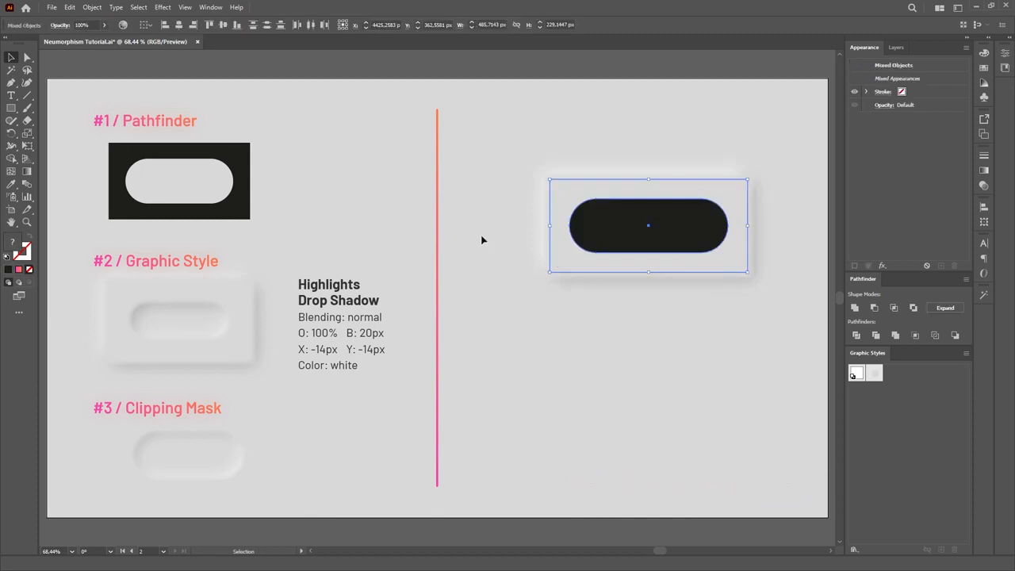
- Make a clipping mask from the dark pill and the styled compound shape, and deselect the result
right_click(482, 240)
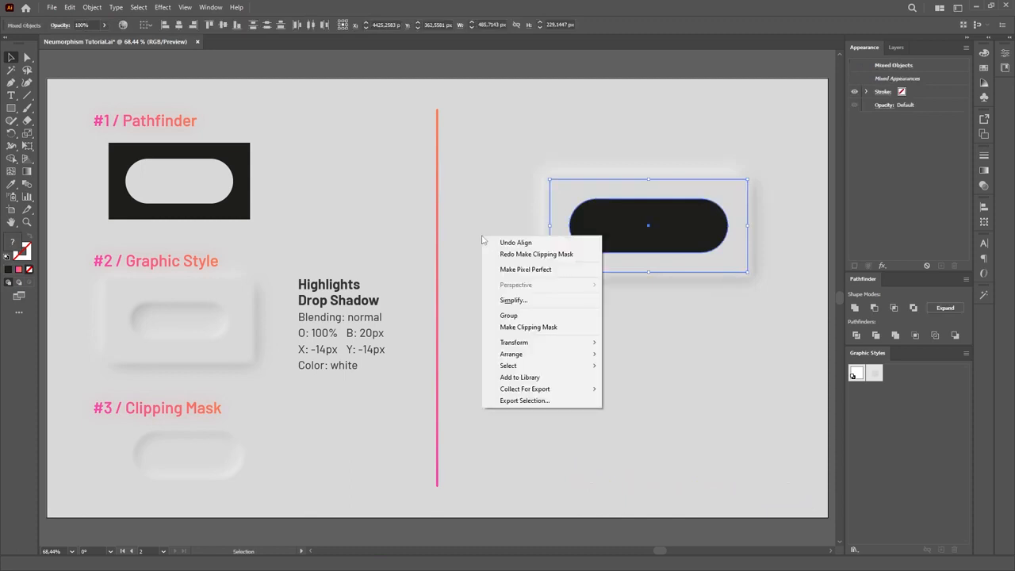
left_click(575, 331)
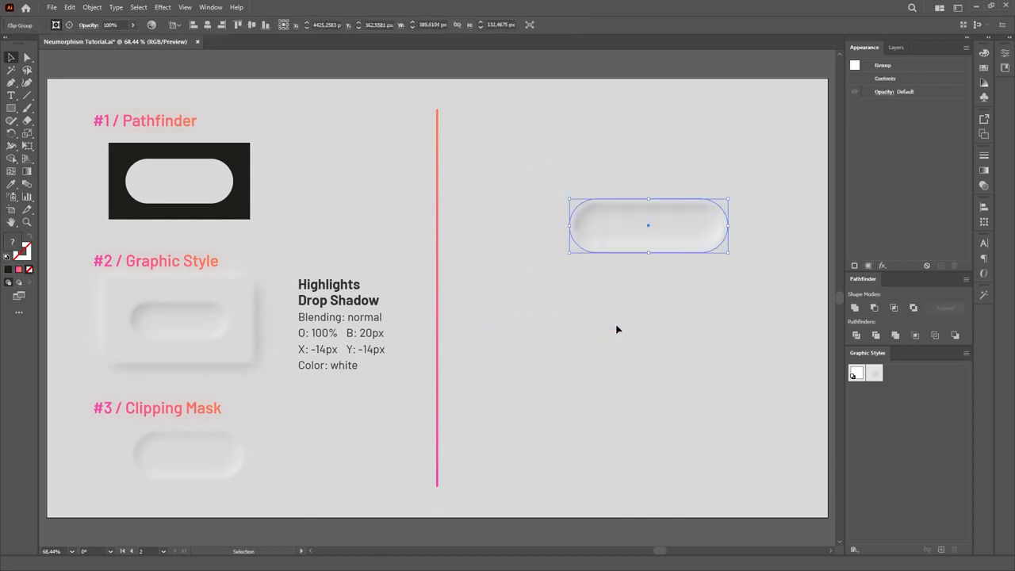
left_click(622, 327)
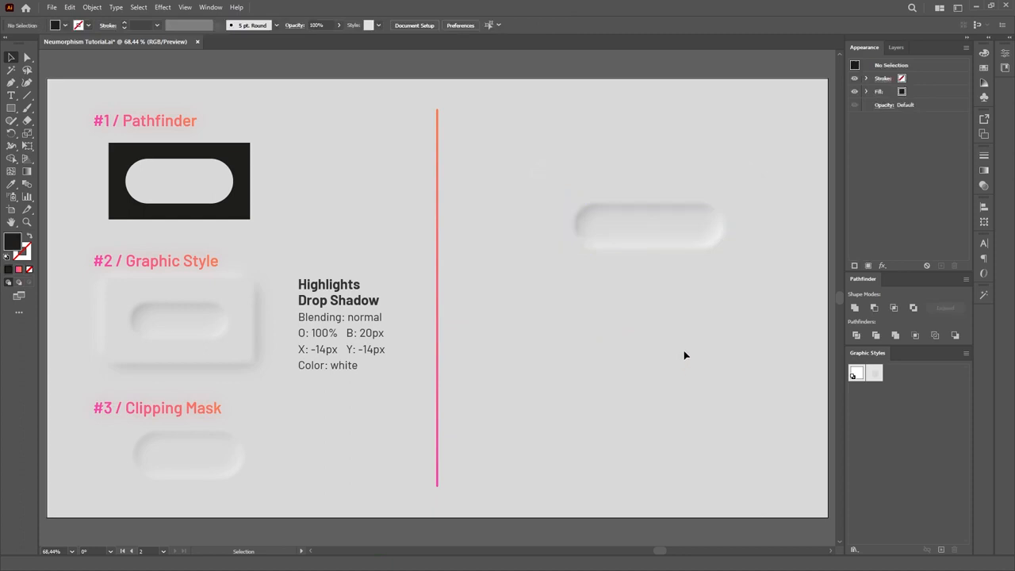
- Stretch the clipped inset pill about its centre to about 431 px high, and reshape it wider and lower
left_click_drag(549, 179, 748, 274)
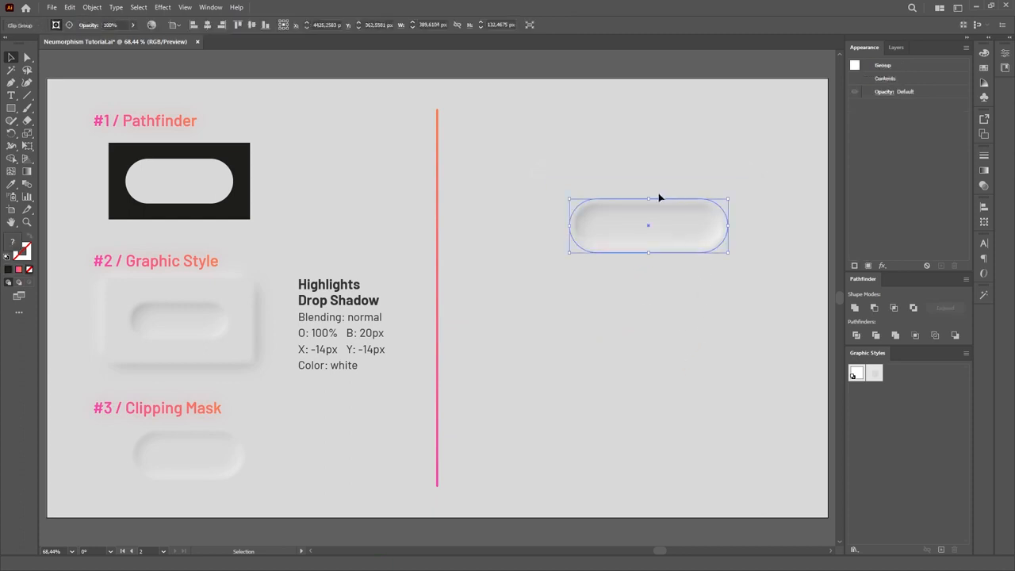
left_click_drag(649, 197, 649, 139)
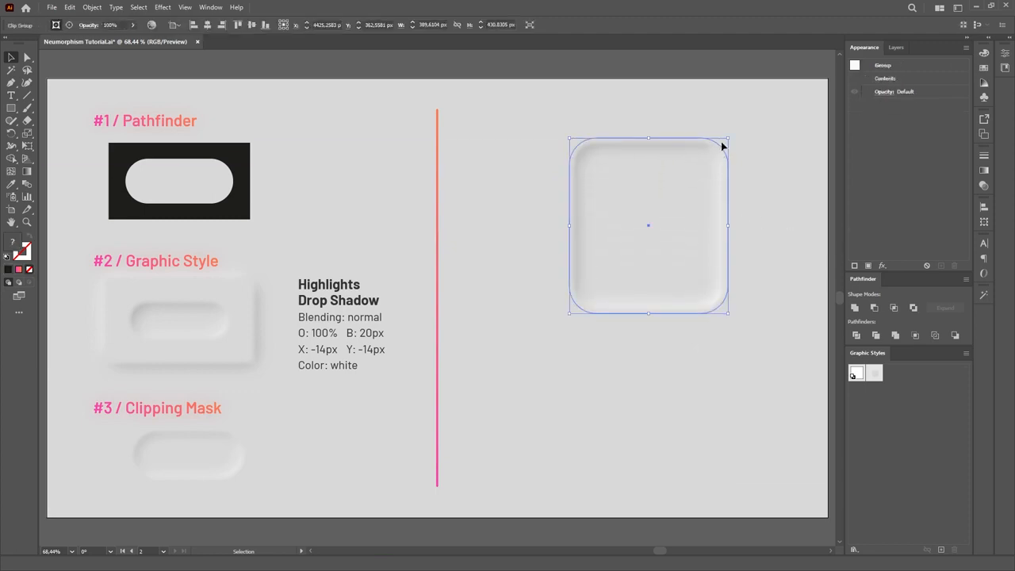
left_click_drag(726, 138, 772, 192)
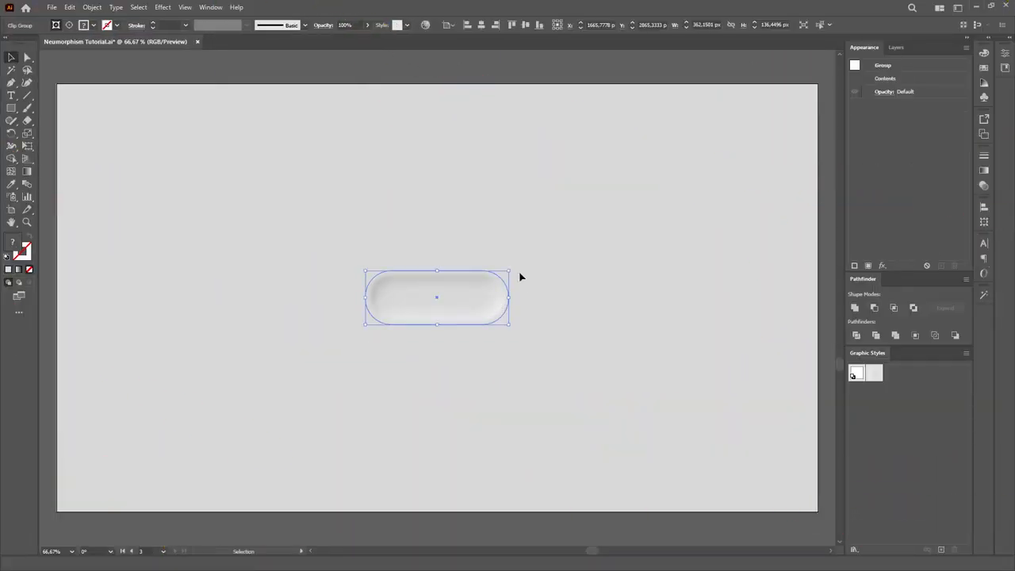
- Enlarge the clipped inset pill on the third artboard about its centre into a big rounded panel, and deselect it
left_click_drag(512, 268, 573, 193)
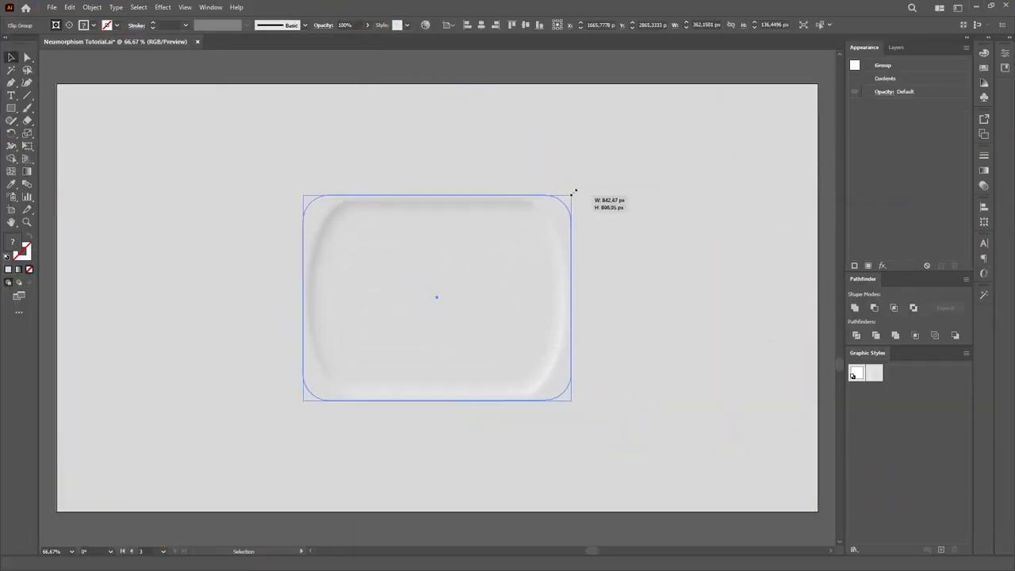
left_click(670, 295)
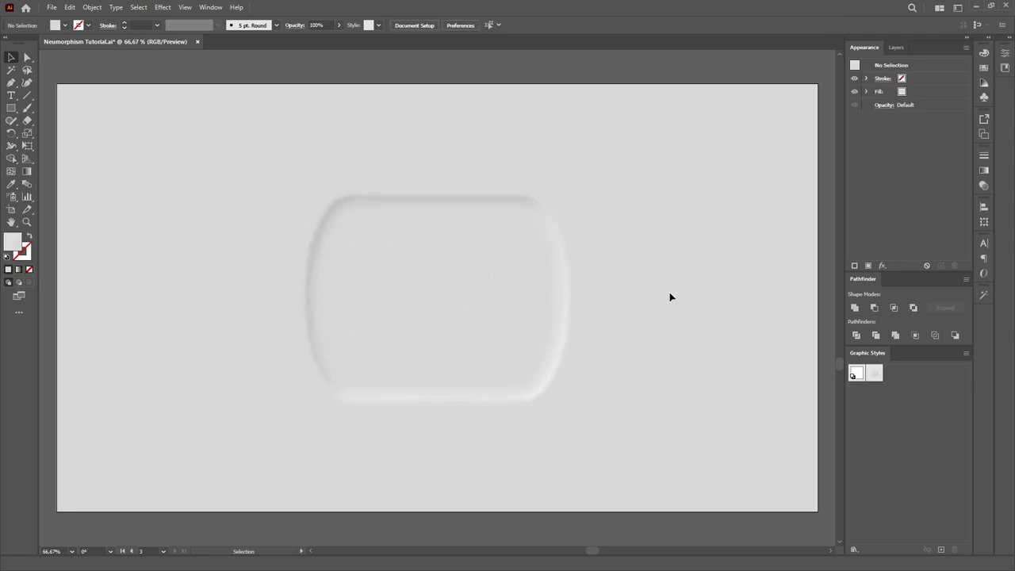